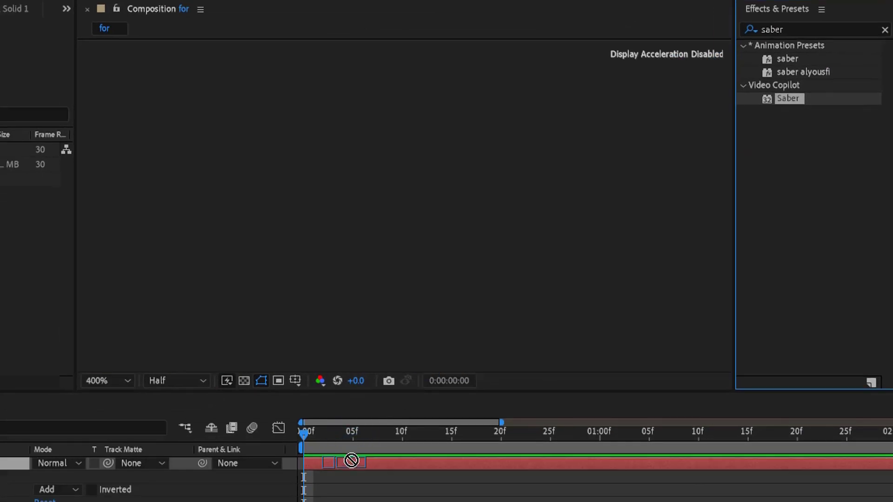
Apply the Saber effect to the masked Black Solid 1 layer and set its Core Type to Layer Masks
drag(349, 458, 351, 459)
scroll(375, 315, down, 4)
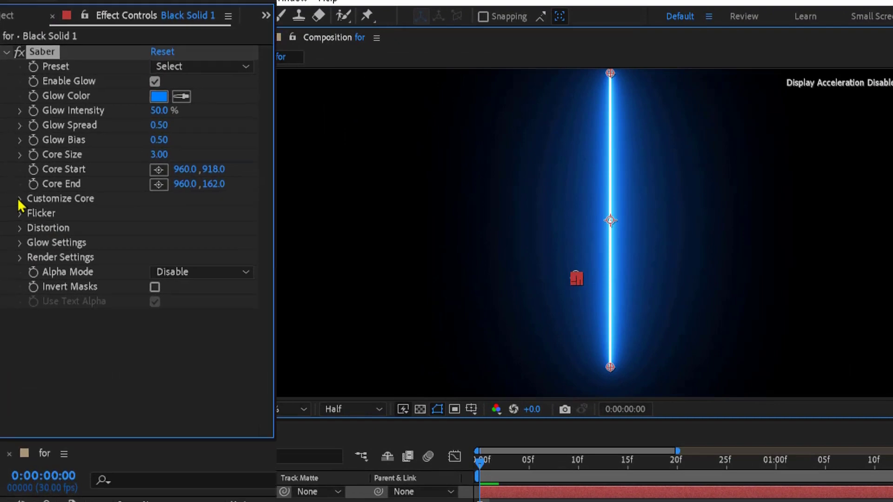
click(20, 201)
click(210, 205)
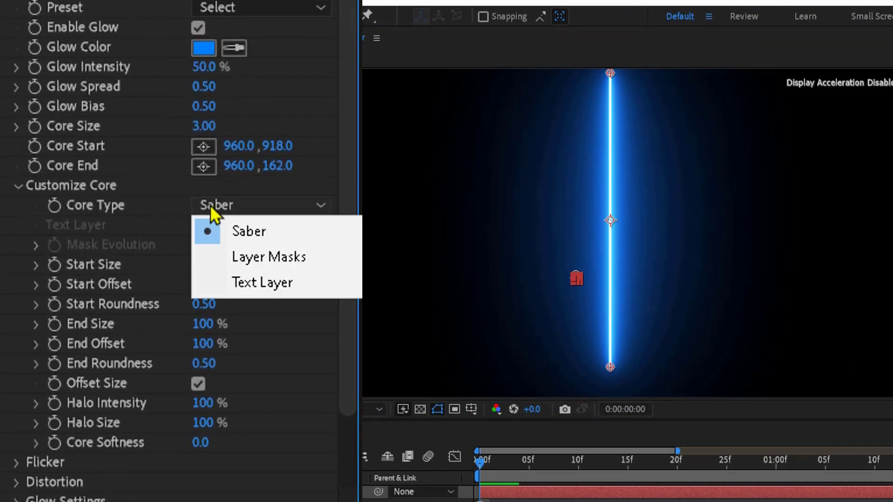
click(263, 255)
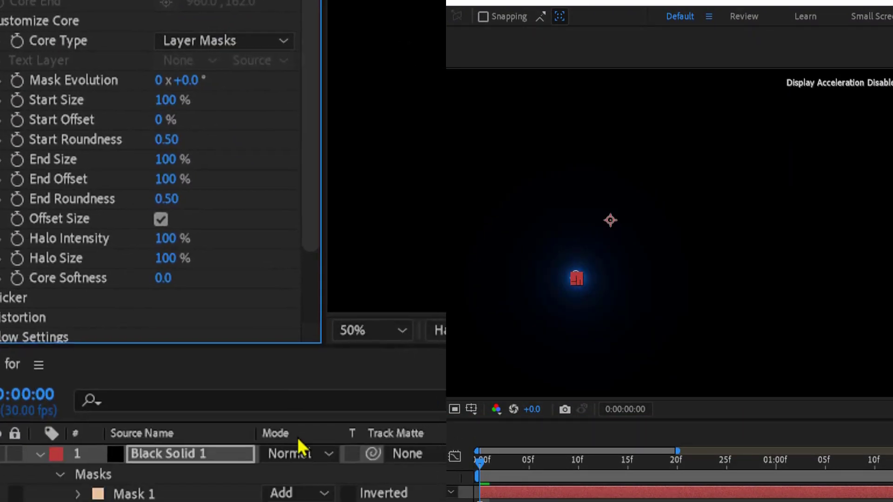
Set the blending mode of the Black Solid 1 layer to Screen
click(292, 418)
click(331, 43)
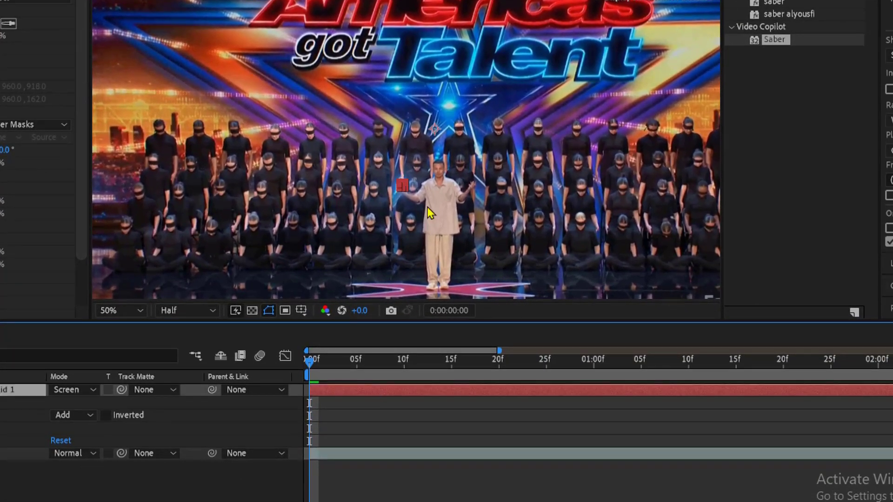
scroll(431, 203, up, 4)
Duplicate the glowing orb layer and place the lower copy above the man's other hand, at about (1140.5, 533)
key(ctrl+d)
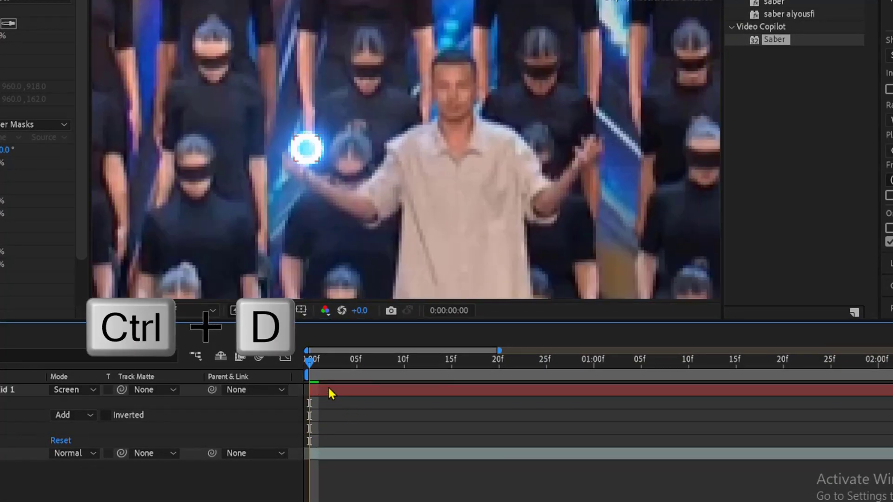
click(329, 388)
key(ctrl+d)
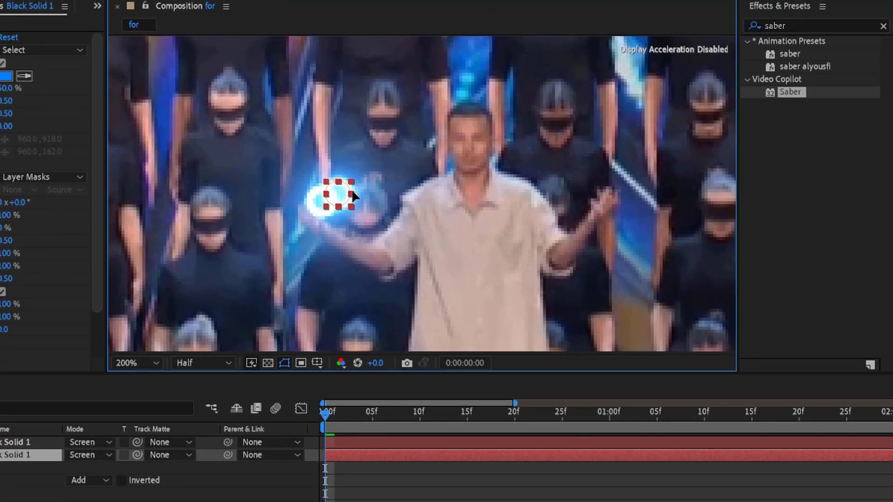
drag(336, 136, 569, 143)
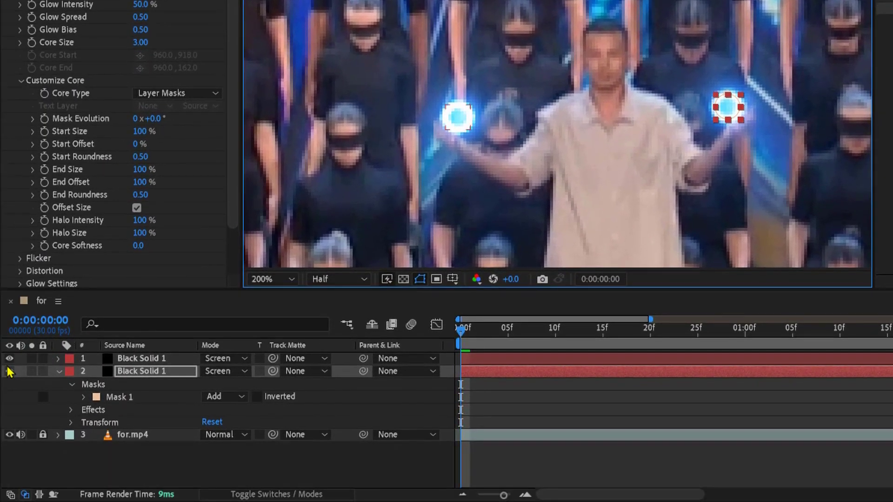
Hide and collapse the second orb layer, and add a starting Position keyframe to the first orb layer at frame 0
click(17, 308)
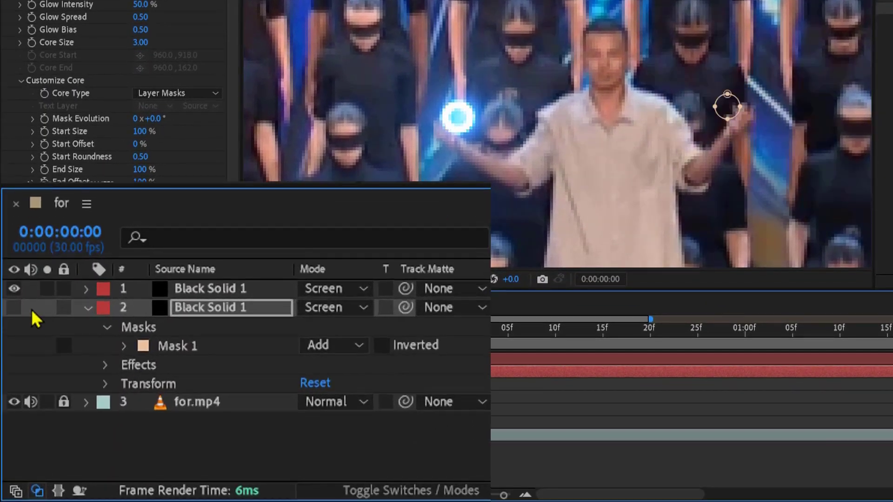
click(86, 307)
click(476, 361)
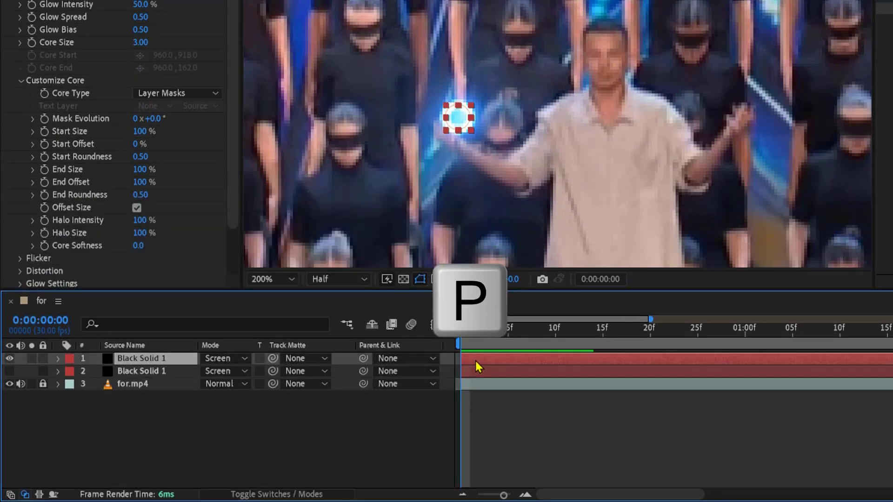
key(p)
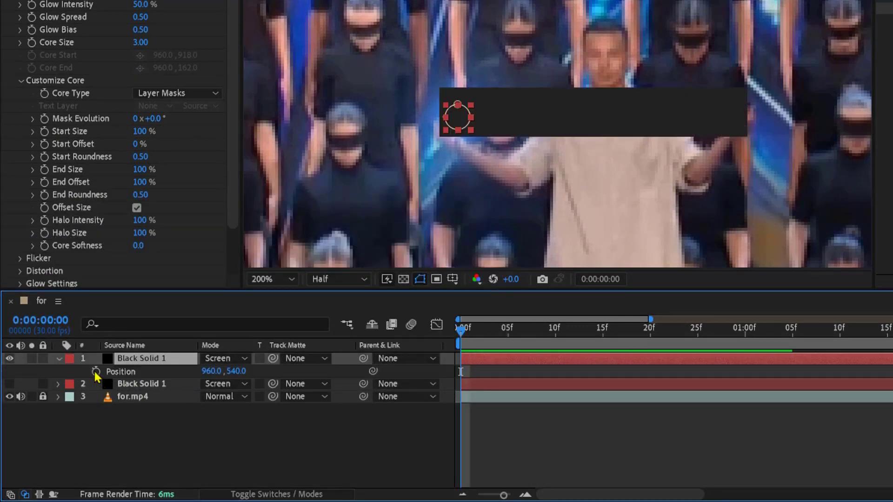
click(96, 371)
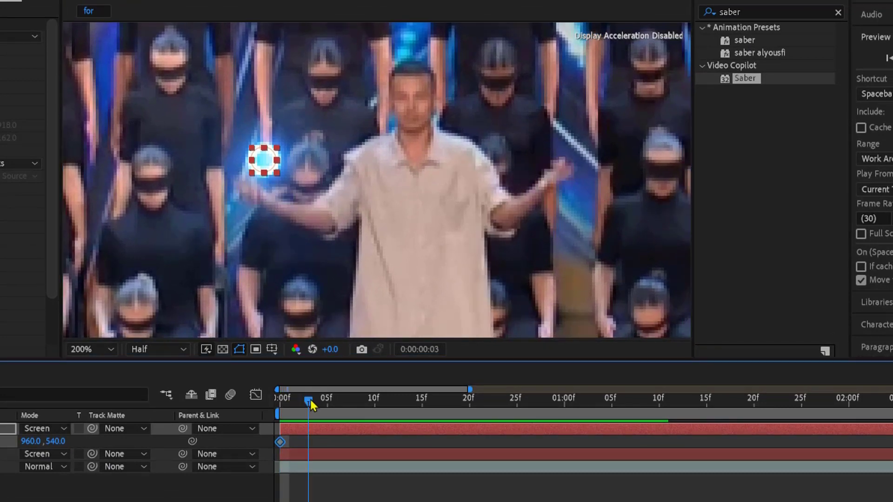
Keyframe the first orb's Position along the hand: about (956.5, 567) at frame 6, (969, 590.5) at 16, (1010, 601) at 26, (1043.5, 611.5) at 1:02
drag(310, 402, 342, 406)
drag(264, 162, 261, 205)
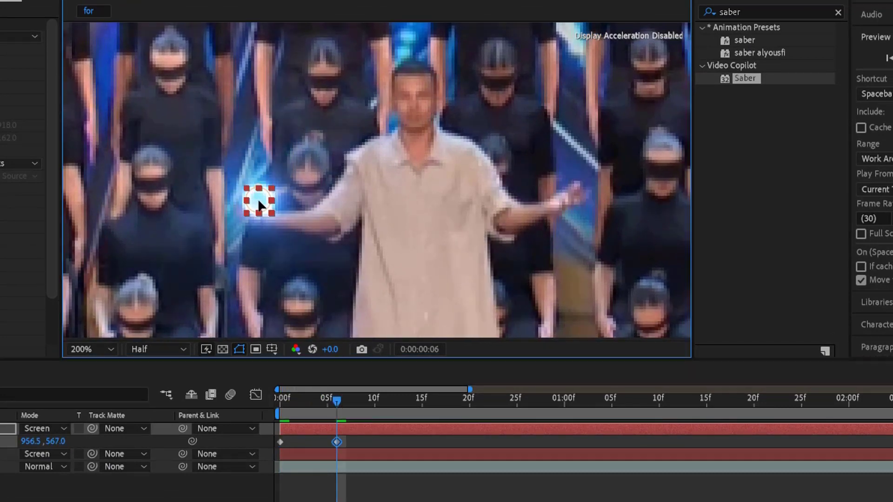
drag(338, 404, 427, 418)
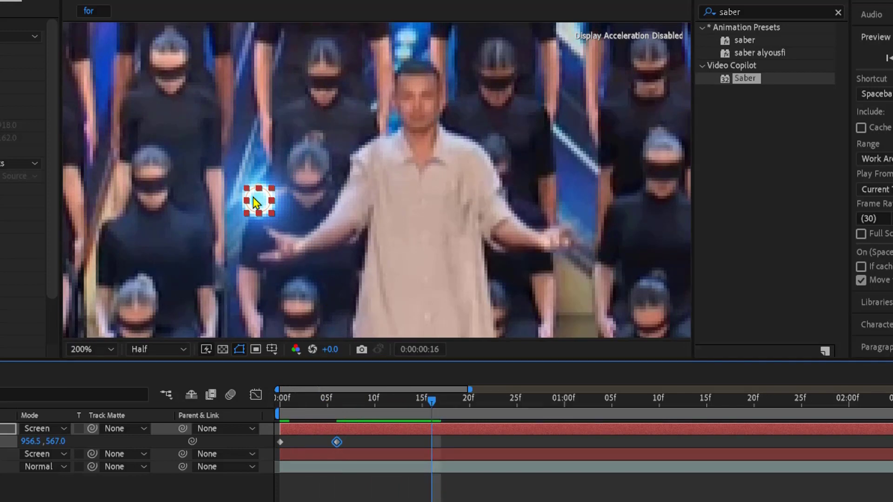
drag(255, 203, 284, 232)
drag(432, 402, 522, 413)
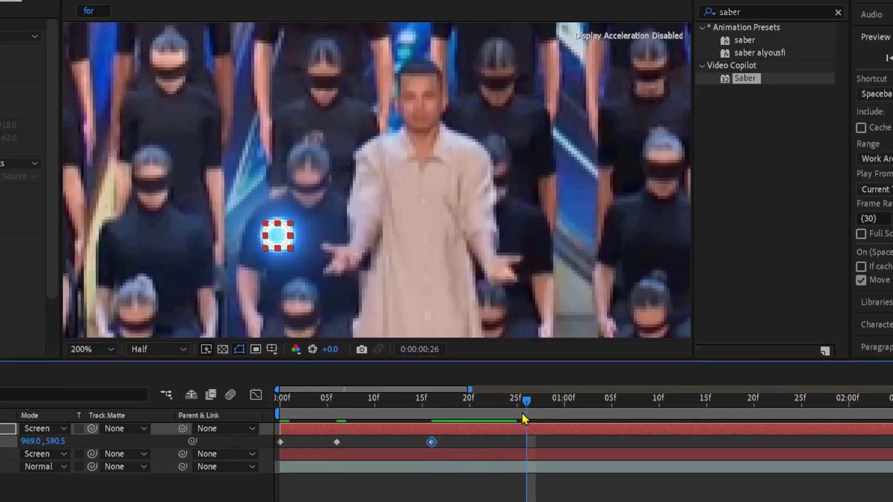
drag(287, 240, 343, 256)
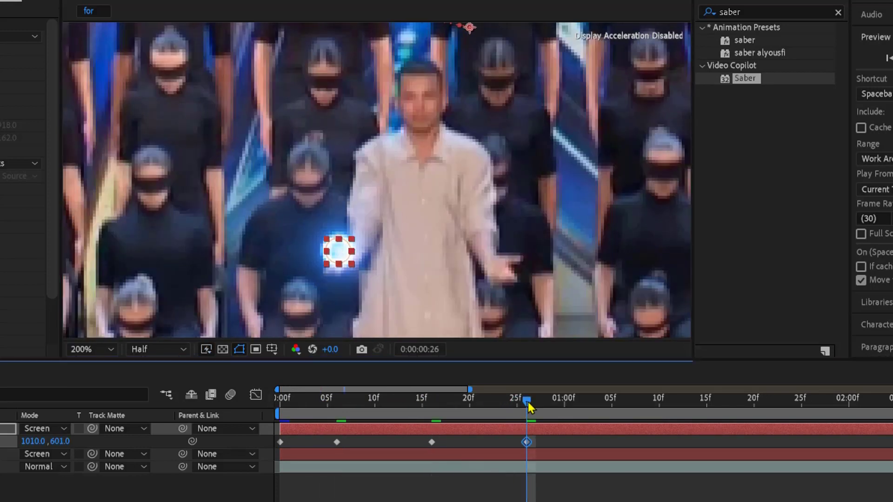
drag(528, 403, 587, 416)
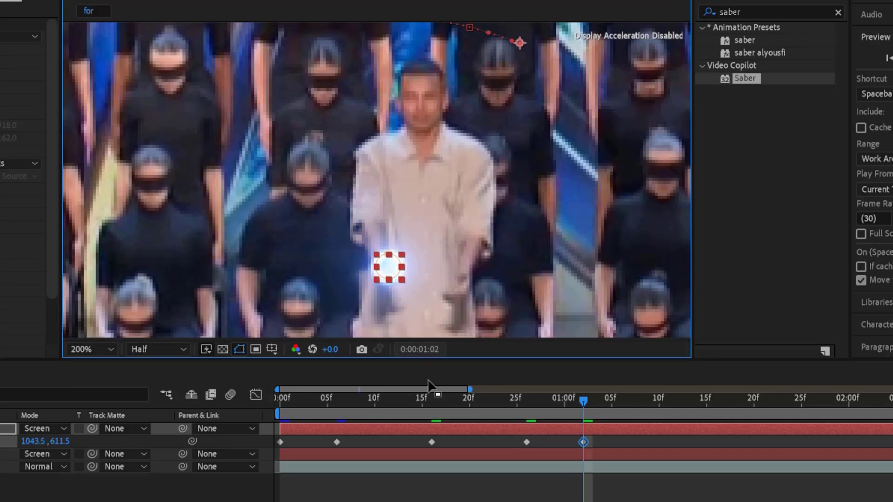
drag(387, 403, 248, 433)
click(321, 498)
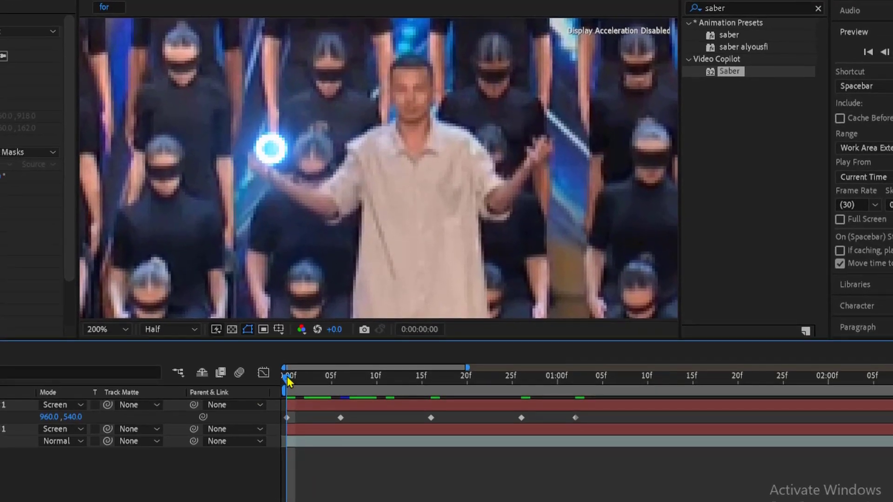
Fade out the first orb with Opacity keyframes of 100% at 0:00:01:02 and 0% at 0:00:01:05
drag(332, 386, 548, 450)
click(580, 410)
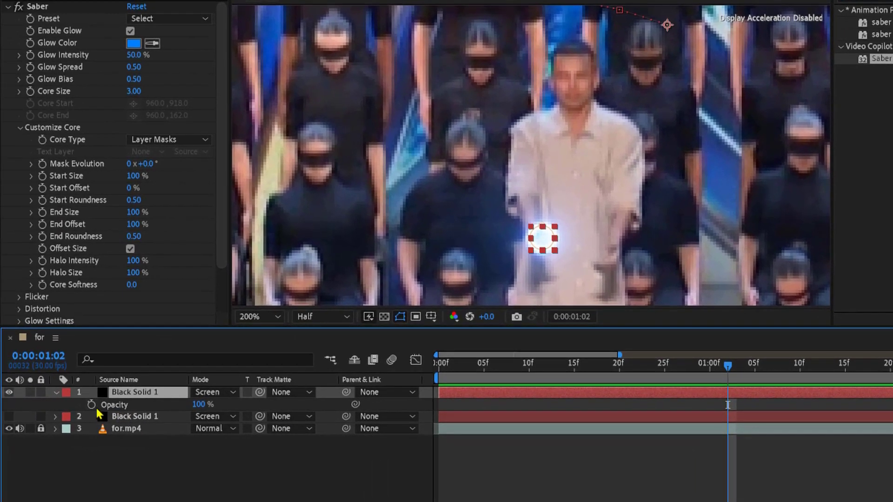
key(Page_Down)
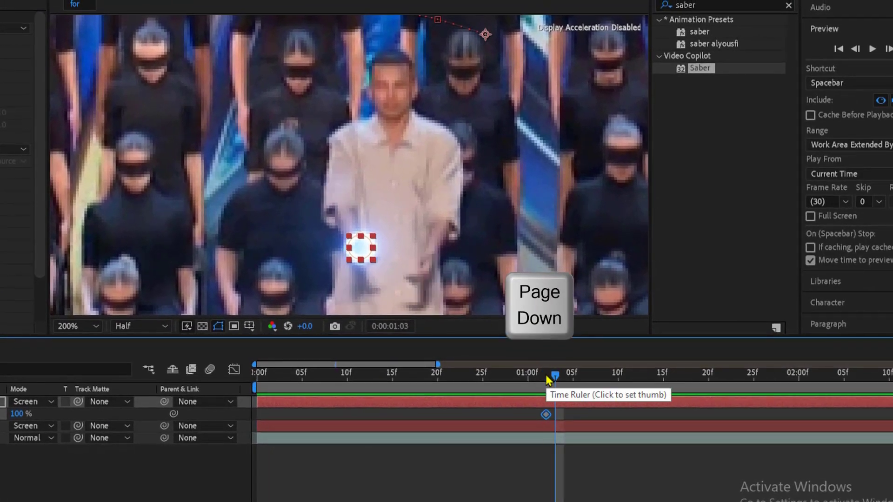
key(Page_Down)
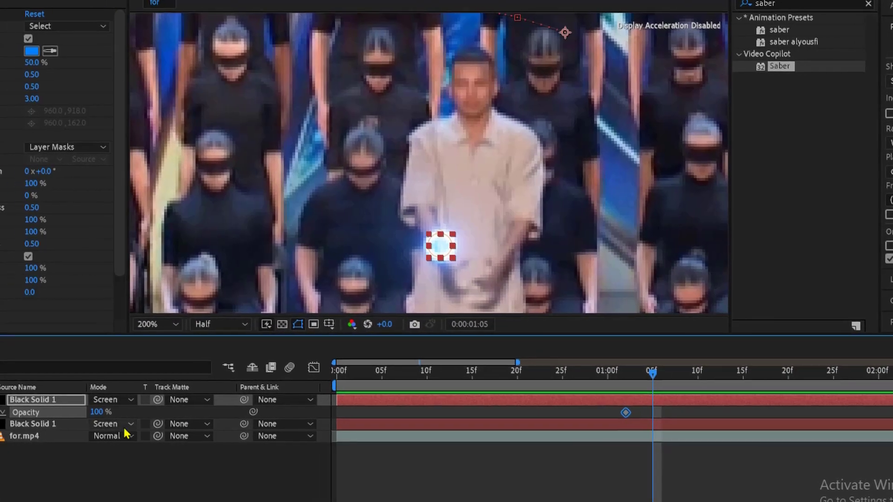
drag(113, 413, 65, 414)
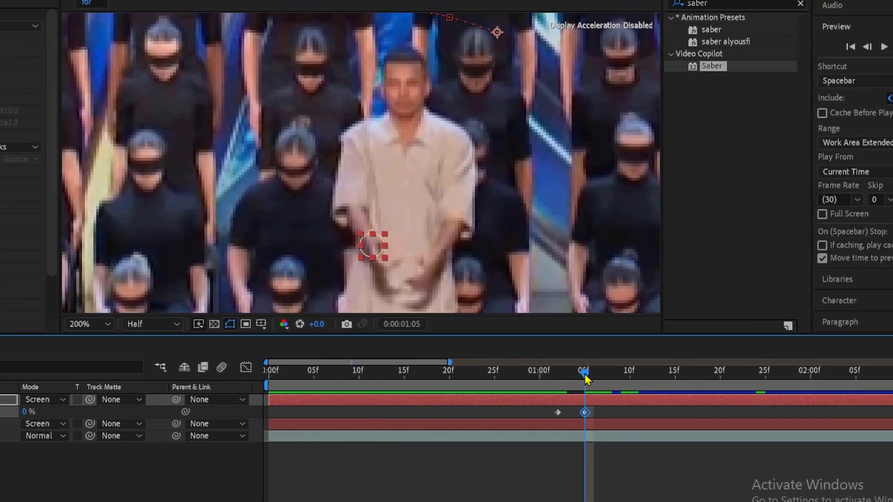
drag(335, 388, 264, 390)
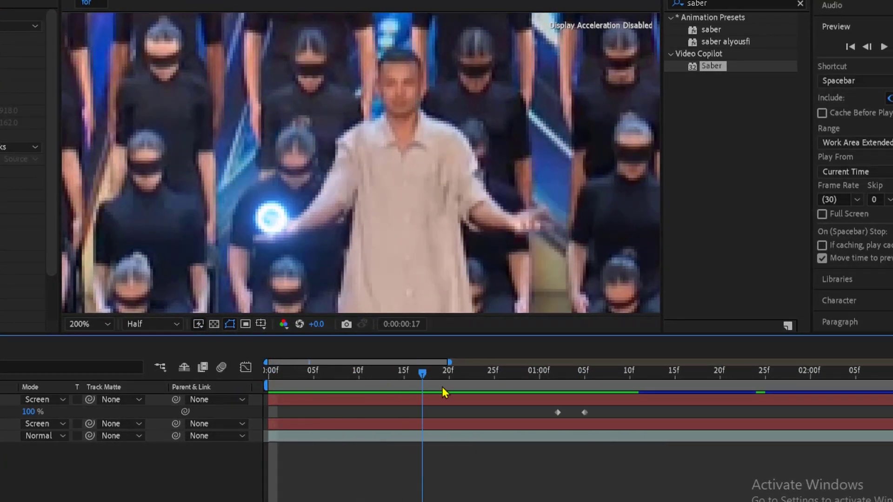
drag(605, 399, 529, 398)
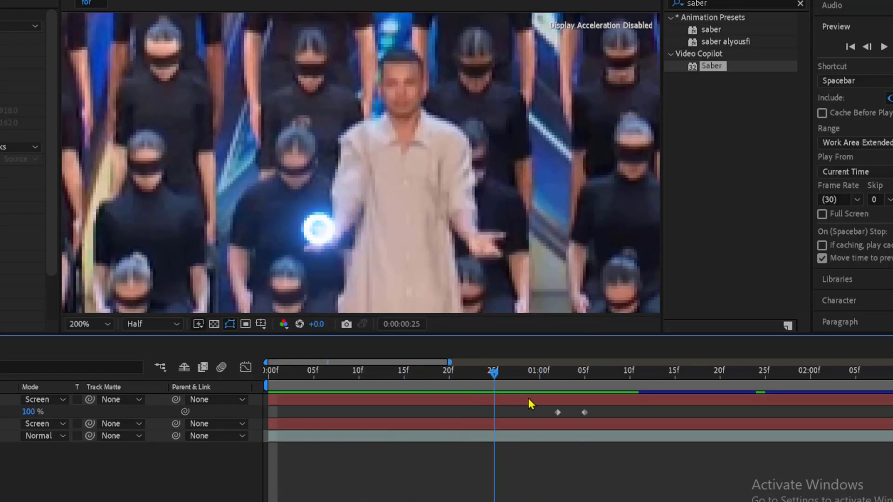
drag(587, 399, 238, 393)
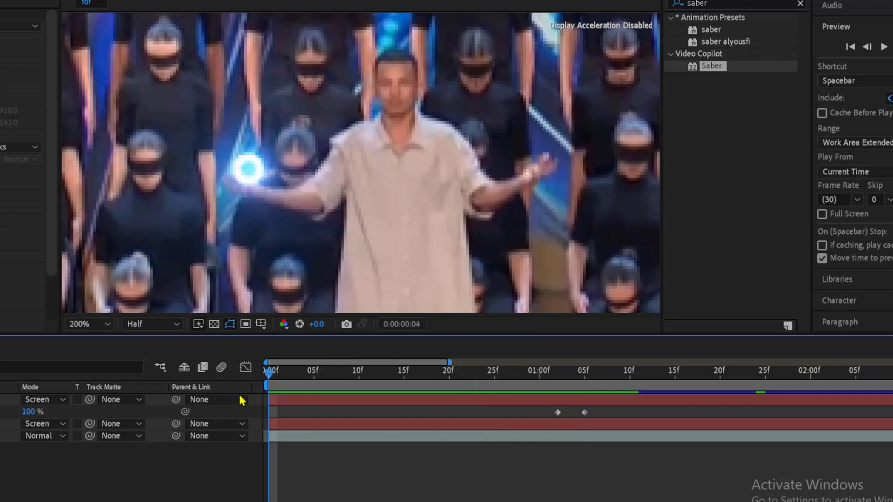
Show the second orb layer again and add its starting Position keyframe at frame 0
click(290, 399)
key(u)
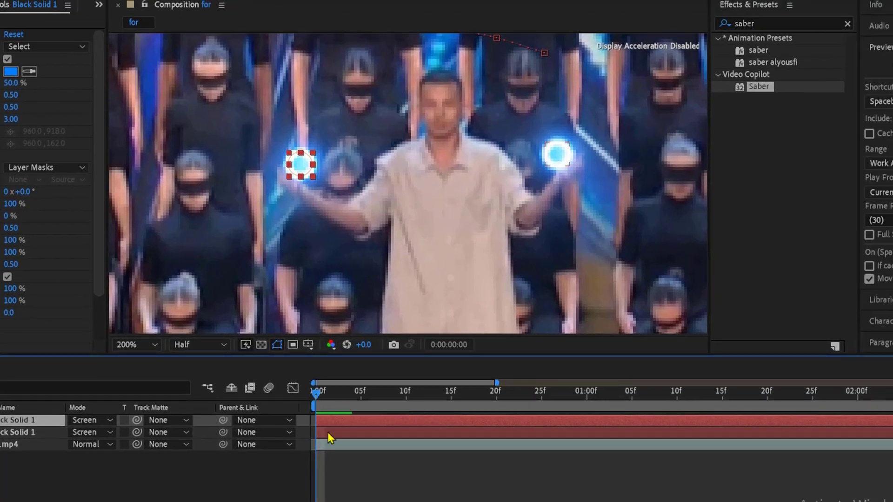
click(327, 433)
key(p)
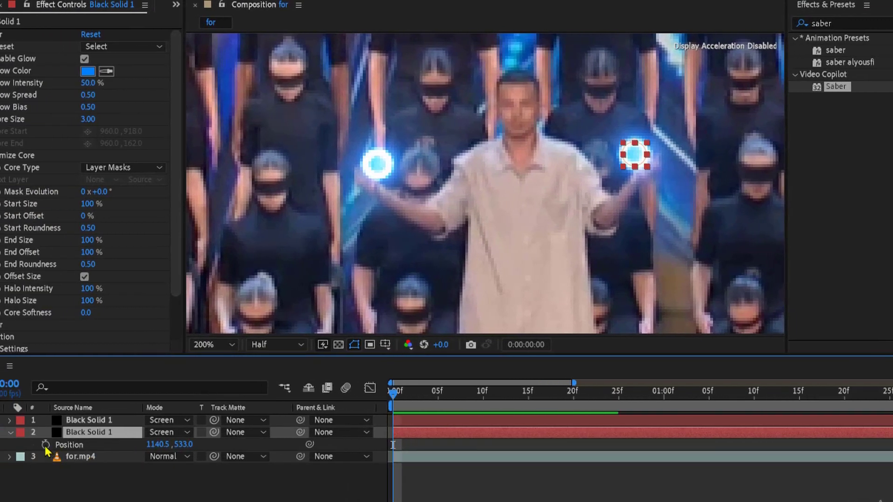
click(46, 445)
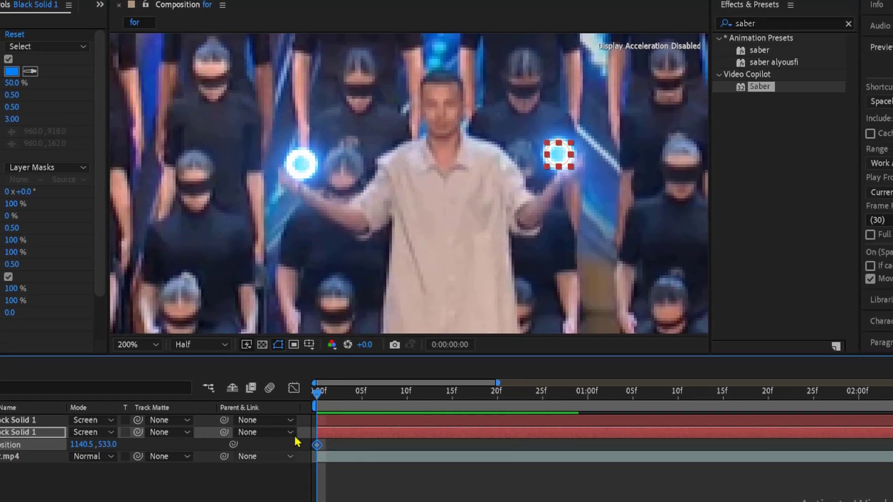
Keyframe the second orb's Position to follow its hand, at about (1157.5, 552) on frame 5 and (1157.5, 578.5) on frame 15
drag(393, 394, 428, 404)
click(358, 395)
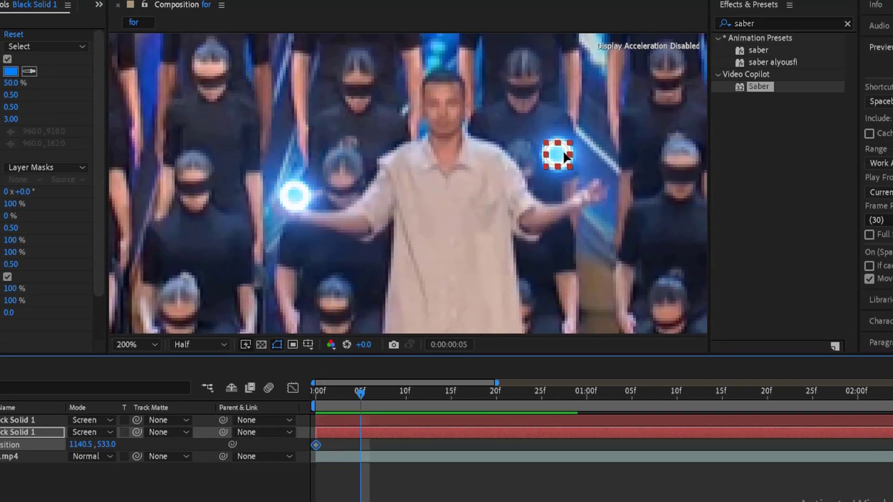
drag(564, 153, 579, 175)
key(space)
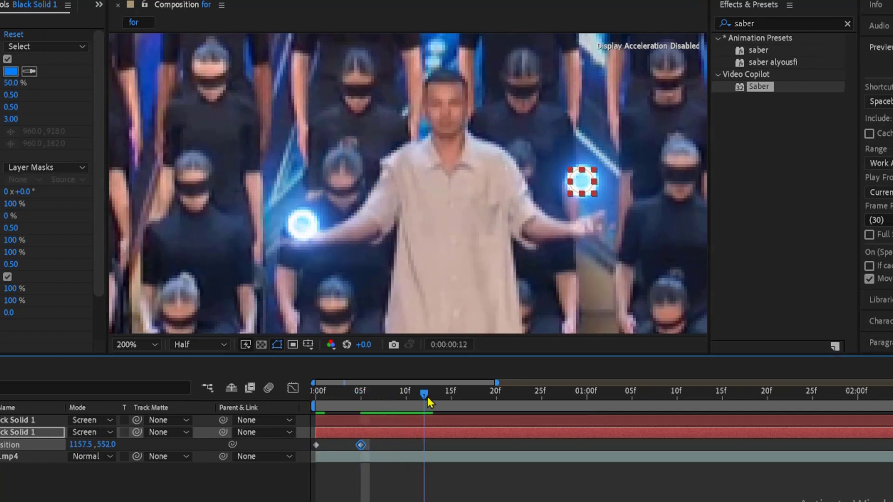
Shift the second orb's Position keyframes to frames 6 and 16, aligned with the first orb's, adjusting the latter to about (1156.5, 580.5)
click(492, 423)
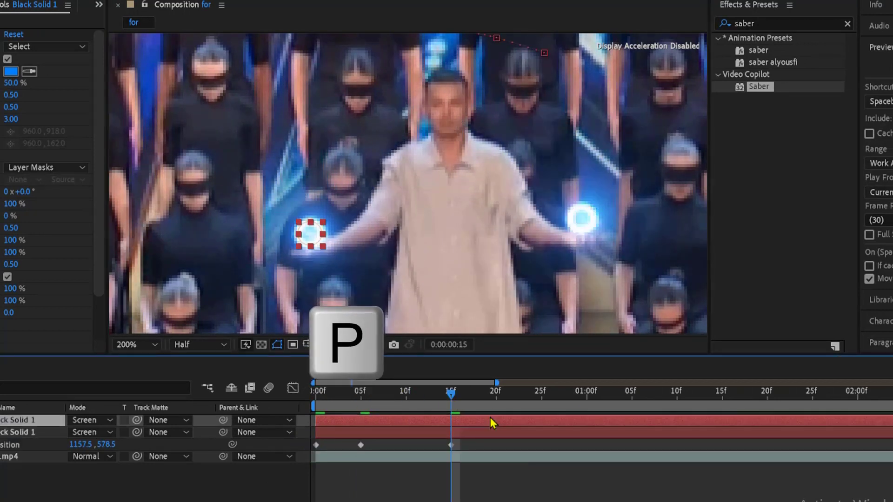
key(p)
drag(359, 457, 370, 458)
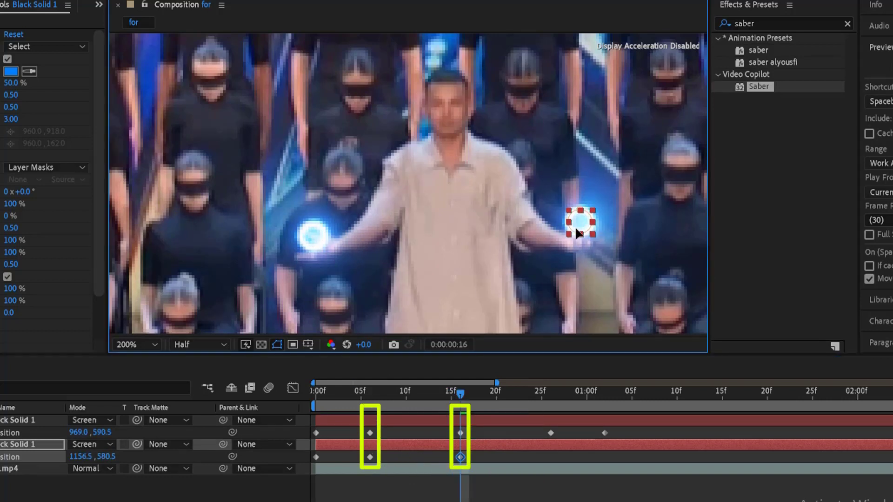
Keyframe the second orb's Position to follow the hand at frame 26 and, at about (1087, 613.5), at 0:00:01:02
drag(486, 392, 605, 393)
drag(522, 256, 485, 272)
click(542, 496)
click(541, 499)
Copy the first orb's two Opacity fade keyframes to the second orb layer, starting at 0:00:01:02
drag(576, 393, 611, 471)
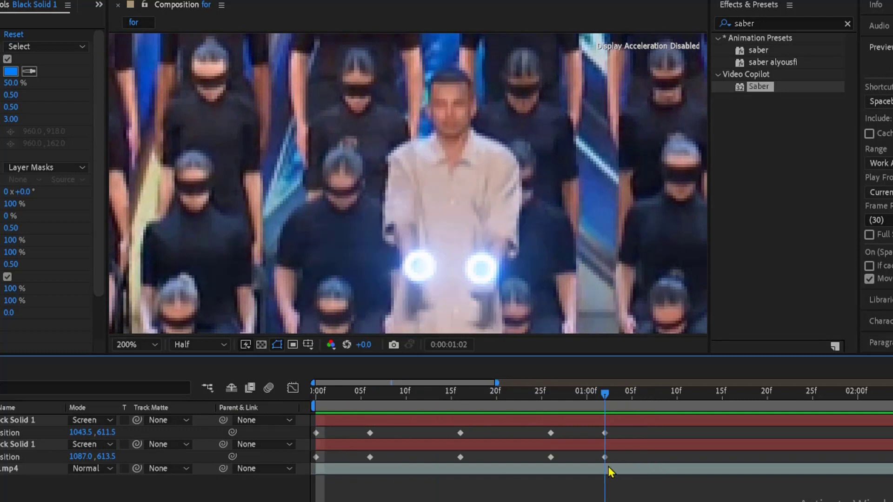
key(t)
drag(641, 428, 598, 438)
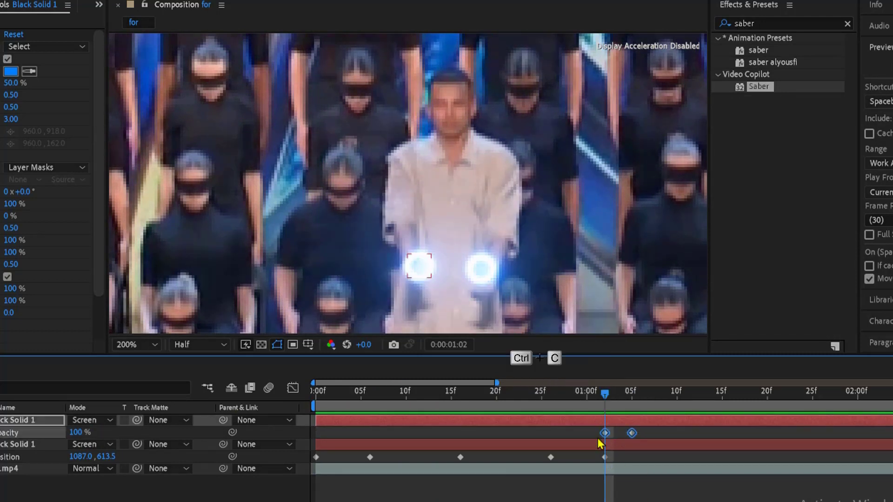
key(ctrl+c)
click(606, 445)
key(ctrl+v)
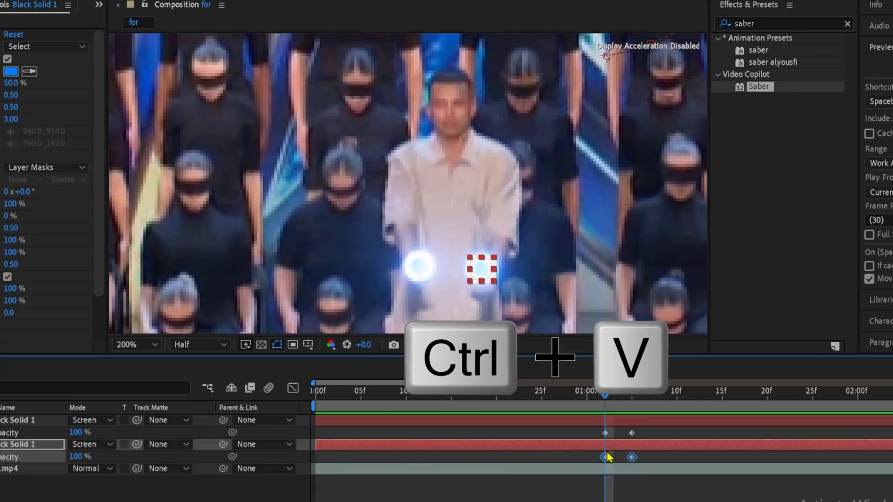
drag(594, 415, 311, 447)
click(371, 491)
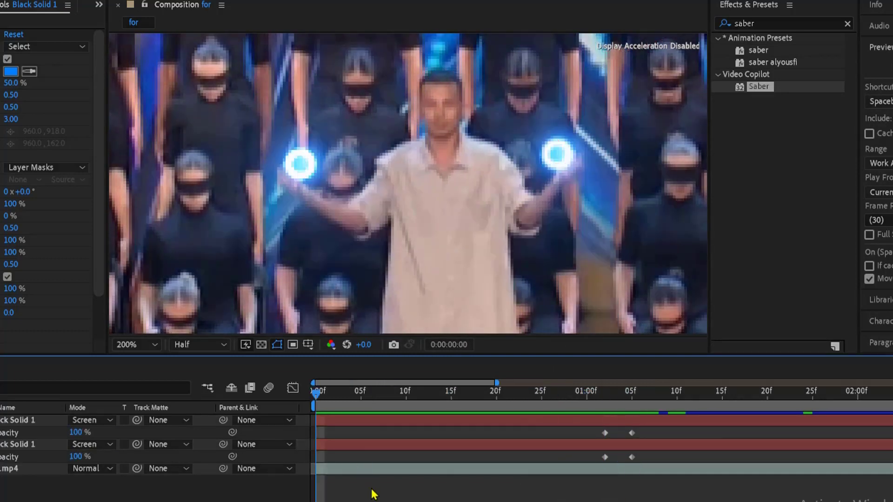
Check the orbs' fade-out around 0:00:01:04, return to the first frame and collapse both orb layers' properties
drag(318, 392, 629, 417)
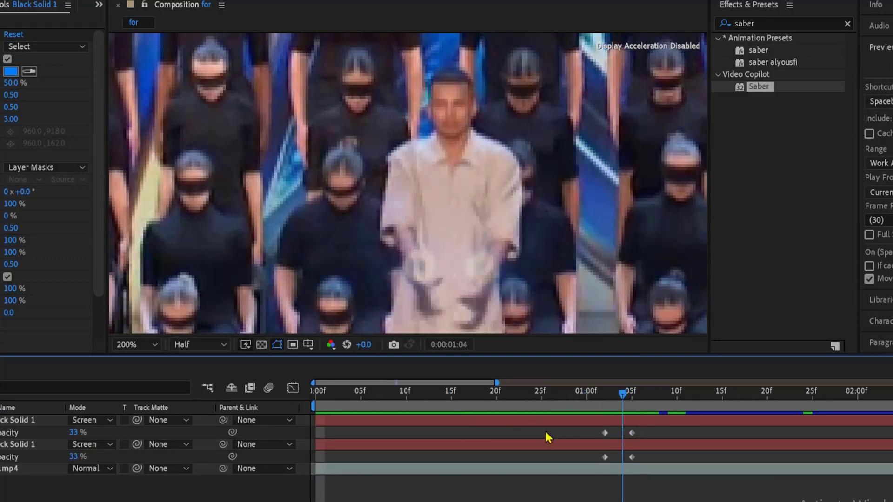
key(Home)
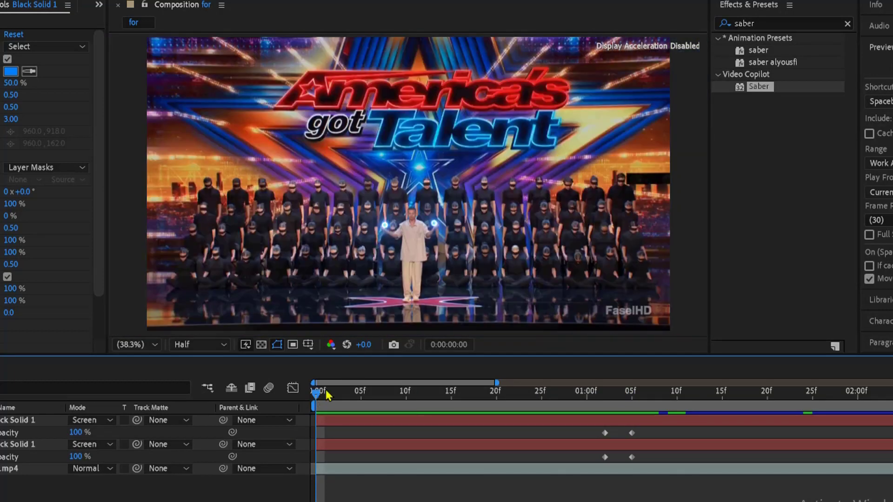
mouse_move(328, 396)
mouse_down()
mouse_move(584, 392)
mouse_move(493, 408)
mouse_move(316, 397)
mouse_up()
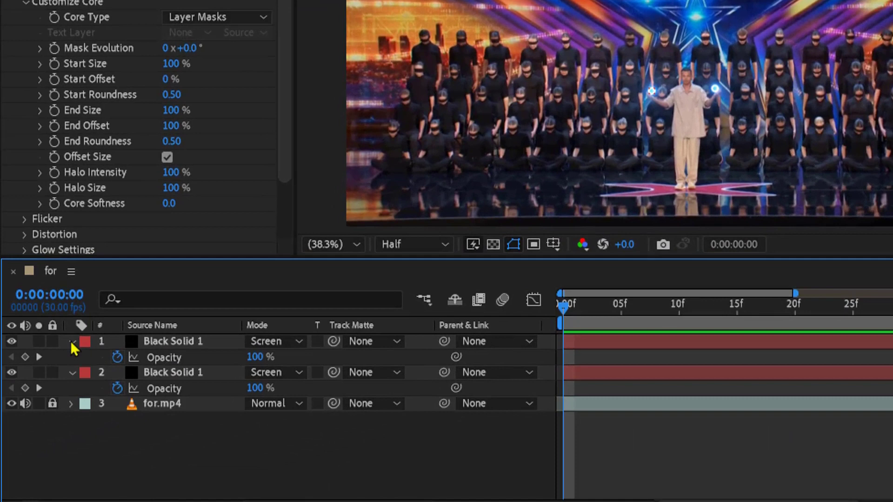
click(72, 341)
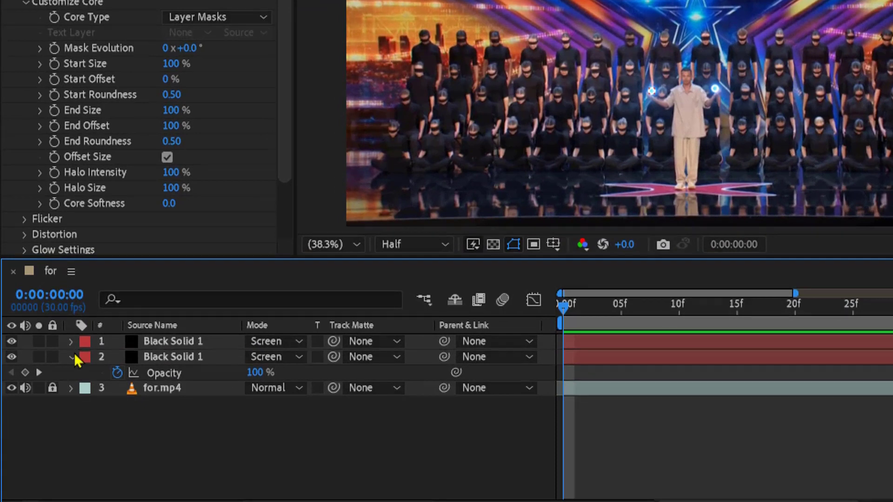
click(72, 357)
Create a 1920 × 1080 px black solid named line and give its layer a yellow label
key(ctrl+y)
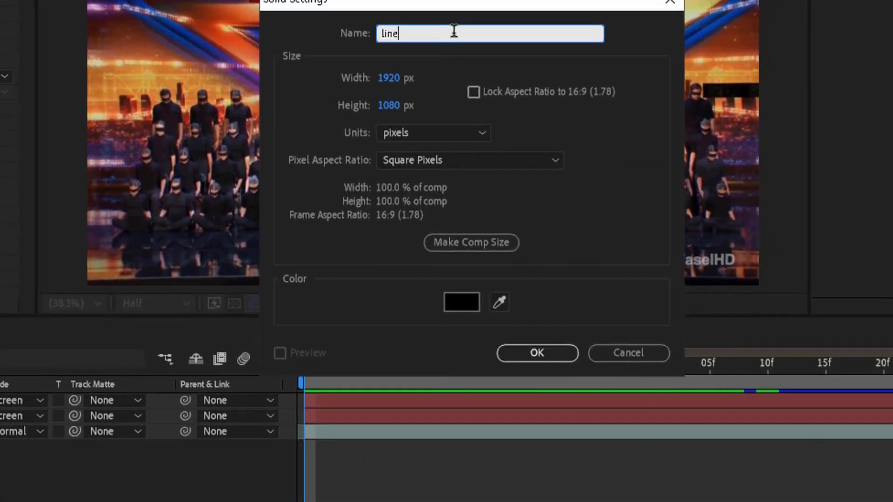
text(line)
click(525, 350)
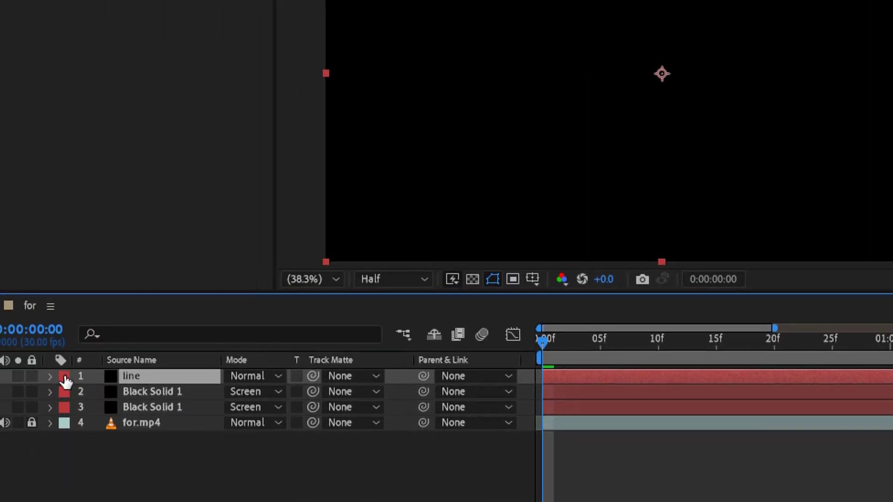
click(65, 380)
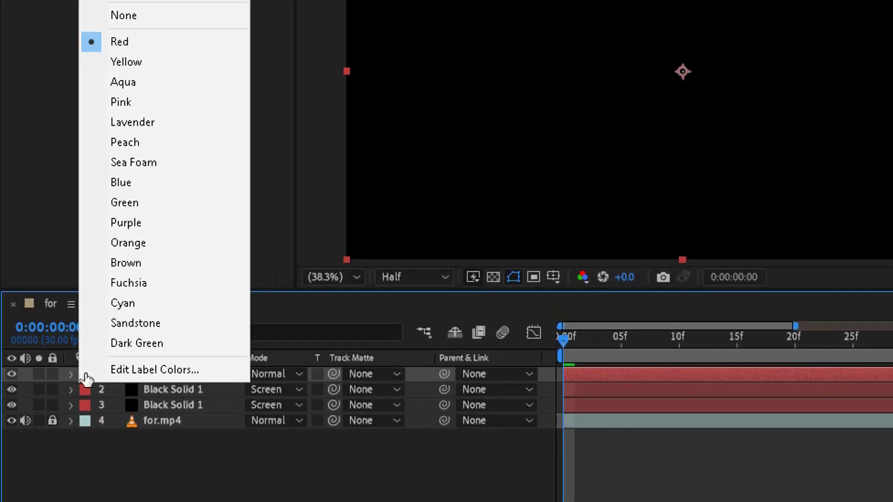
click(136, 71)
Hide the line layer and move the current time to 0:00:01:04, where the performer's hands come together
click(12, 374)
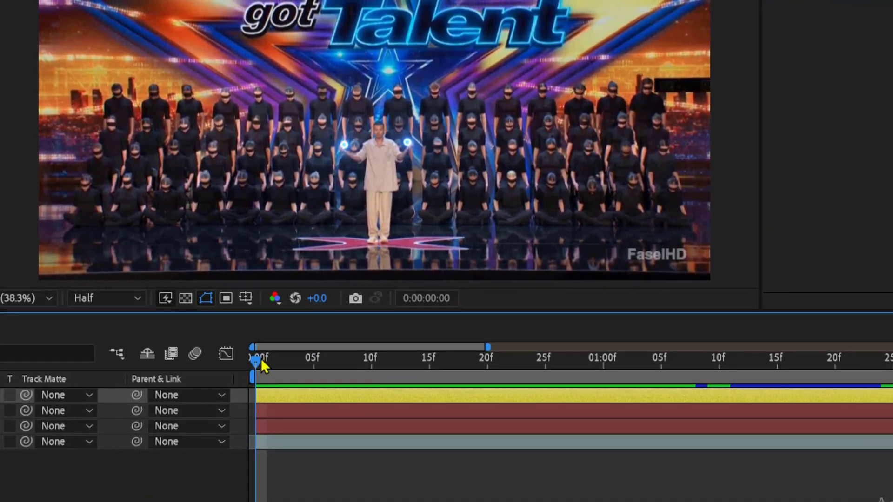
drag(261, 361, 292, 360)
scroll(344, 247, up, 2)
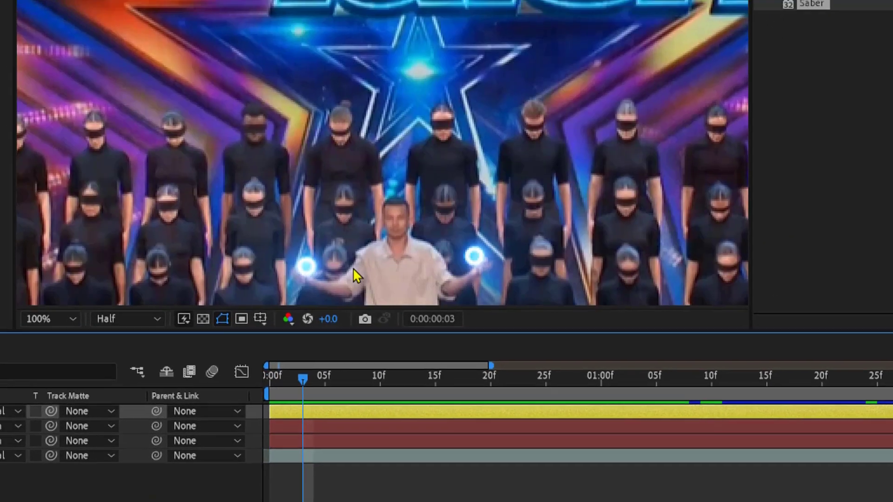
drag(438, 229, 415, 14)
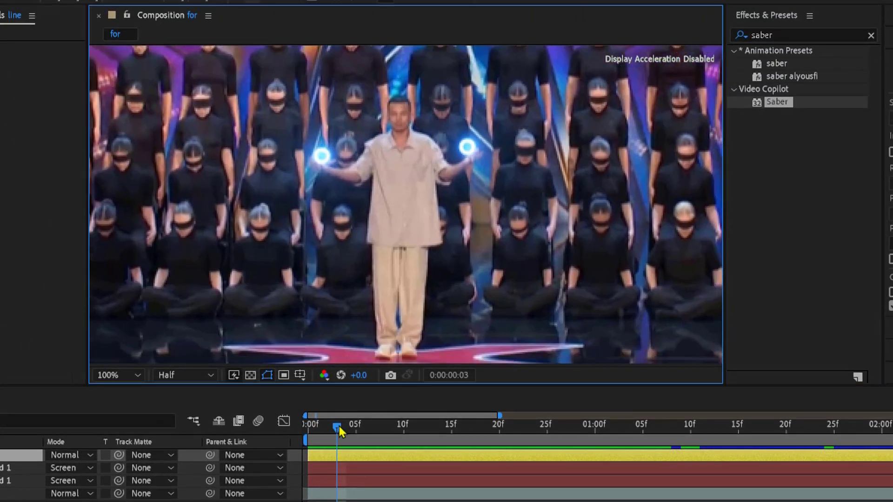
mouse_move(339, 430)
mouse_down()
mouse_move(641, 463)
mouse_move(626, 465)
mouse_up()
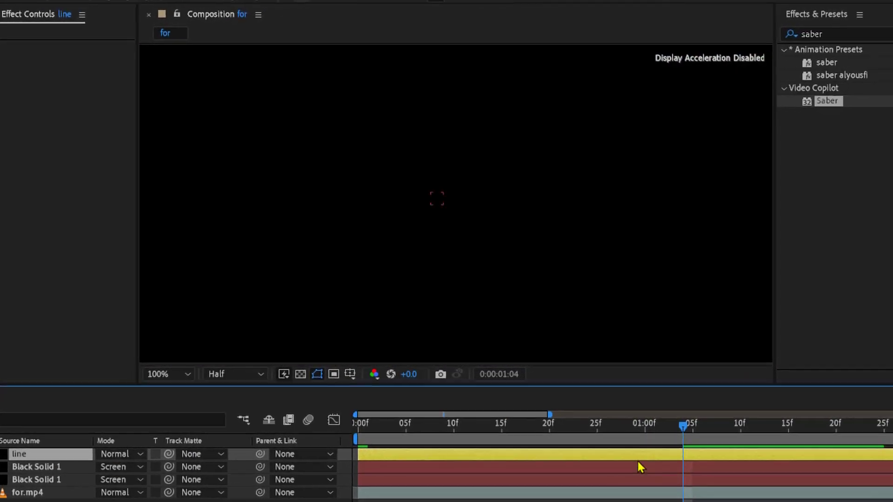
scroll(712, 223, down, 3)
drag(693, 174, 689, 231)
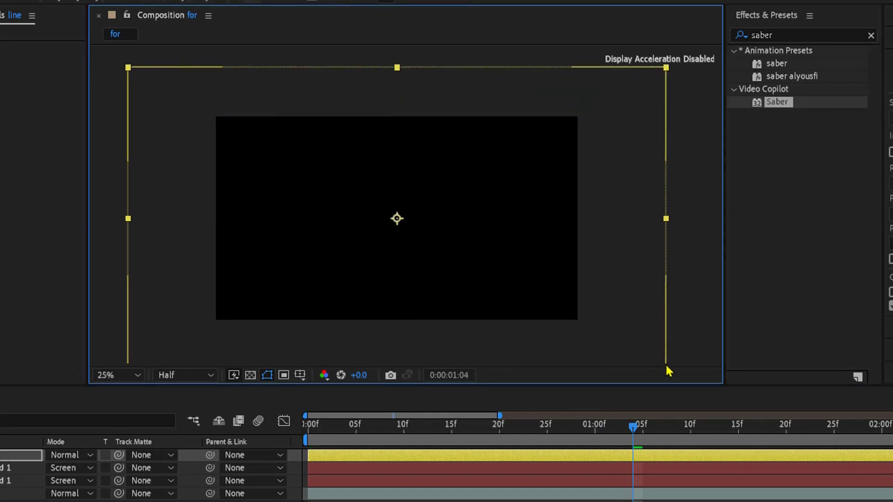
key(comma)
key(shift+slash)
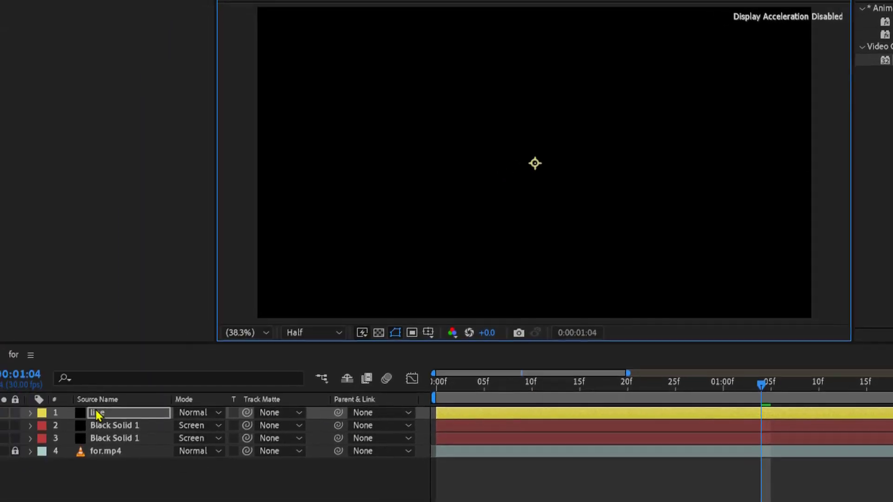
click(10, 404)
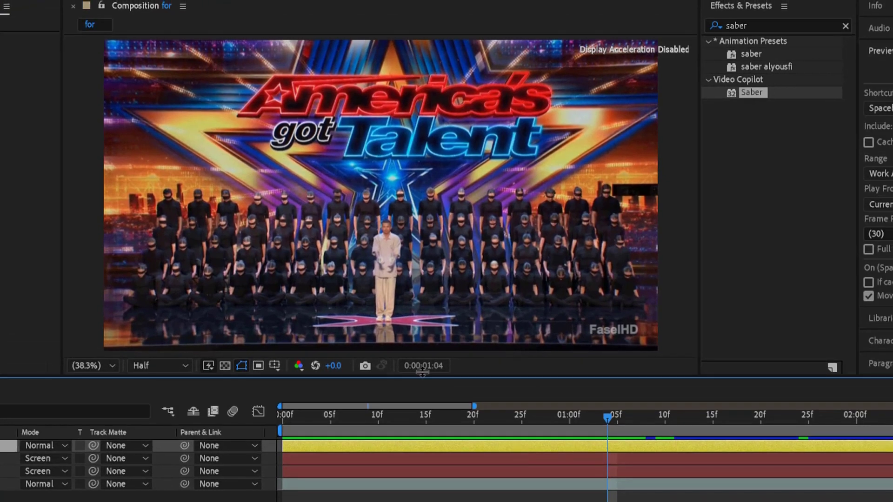
Draw an open, winding Pen tool mask on the line layer from the performer's hands, through the right half of the crowd and out of frame
scroll(443, 286, up, 2)
drag(471, 342, 480, 185)
mouse_move(607, 418)
mouse_down()
mouse_move(575, 428)
mouse_move(609, 422)
mouse_up()
scroll(535, 281, down, 1)
drag(531, 251, 464, 261)
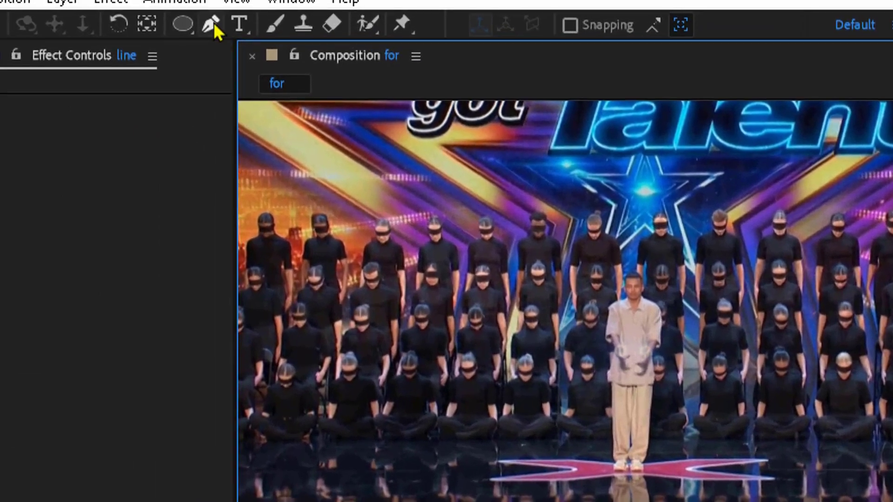
click(49, 0)
scroll(465, 342, up, 1)
drag(473, 309, 483, 187)
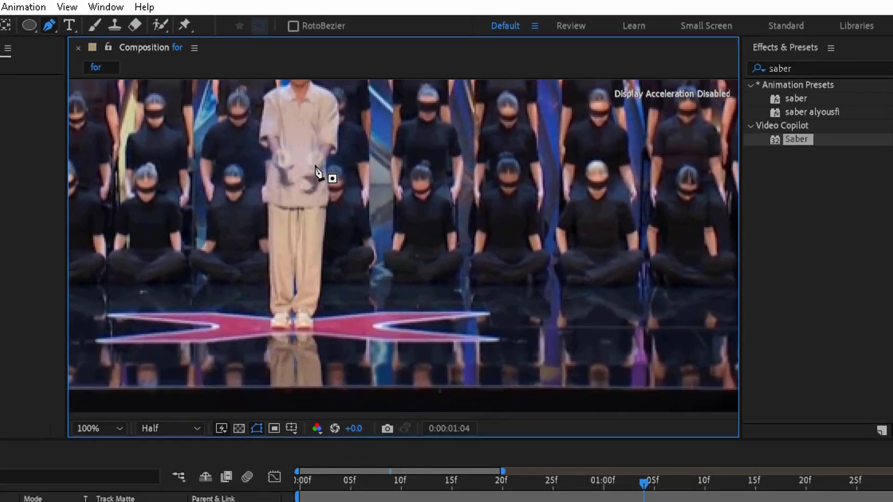
drag(403, 323, 416, 322)
drag(555, 320, 301, 330)
scroll(511, 307, down, 1)
drag(565, 290, 555, 318)
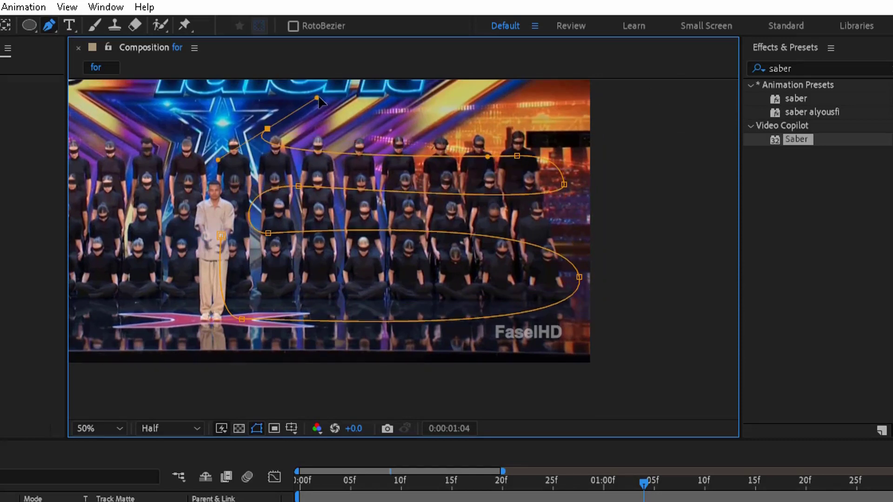
drag(318, 96, 322, 113)
scroll(517, 148, down, 1)
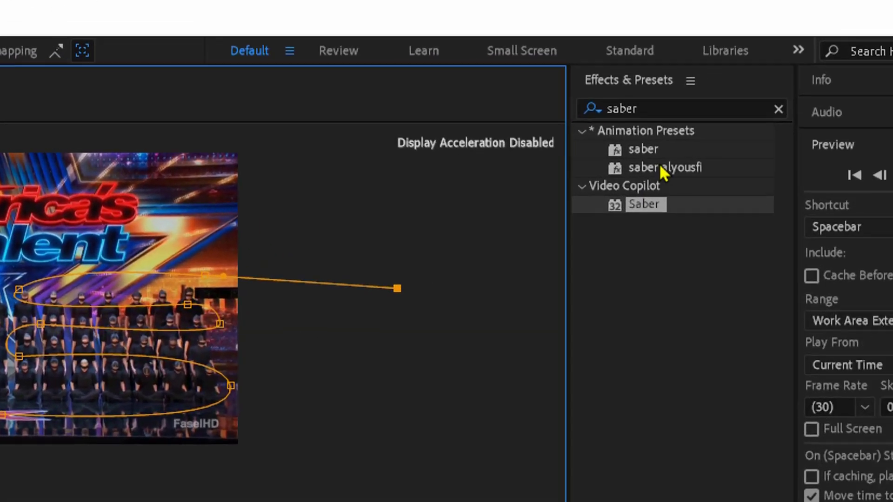
Apply the saber alyousfi preset to the line layer and show the layer in Screen blending mode
click(817, 112)
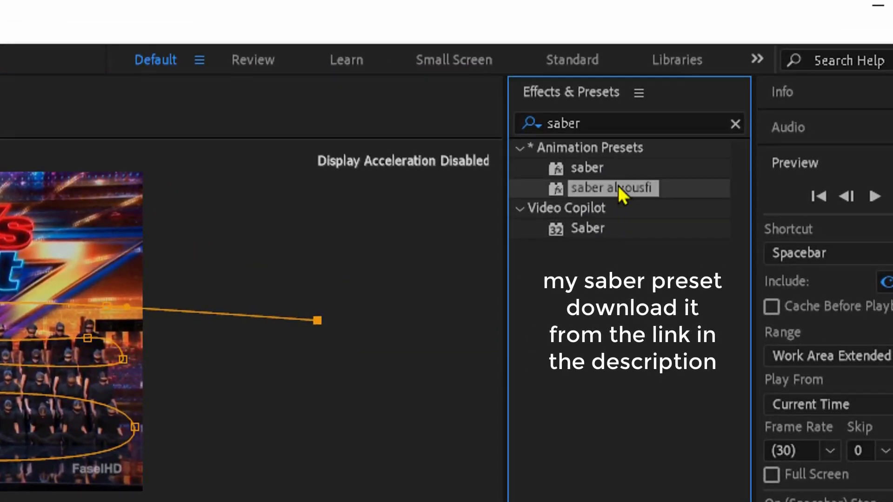
drag(618, 186, 528, 456)
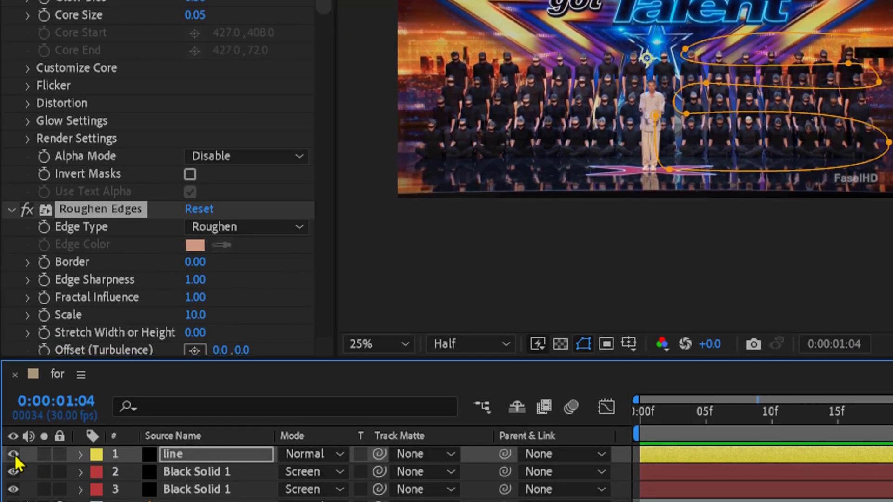
key(alt+slash)
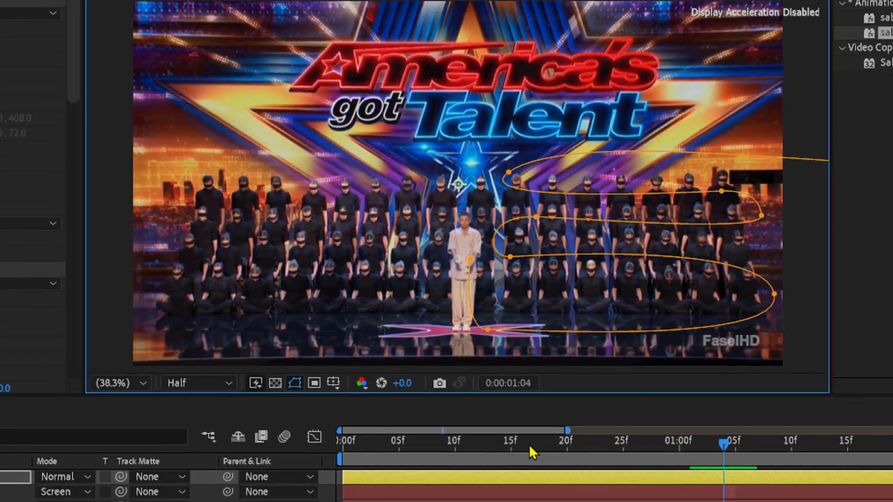
drag(565, 434, 352, 437)
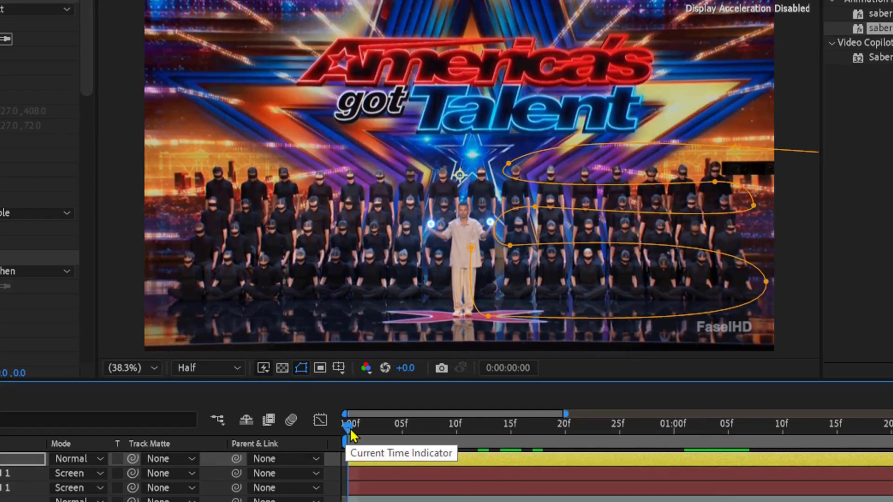
Play back the light line's animation from the first frame
key(space)
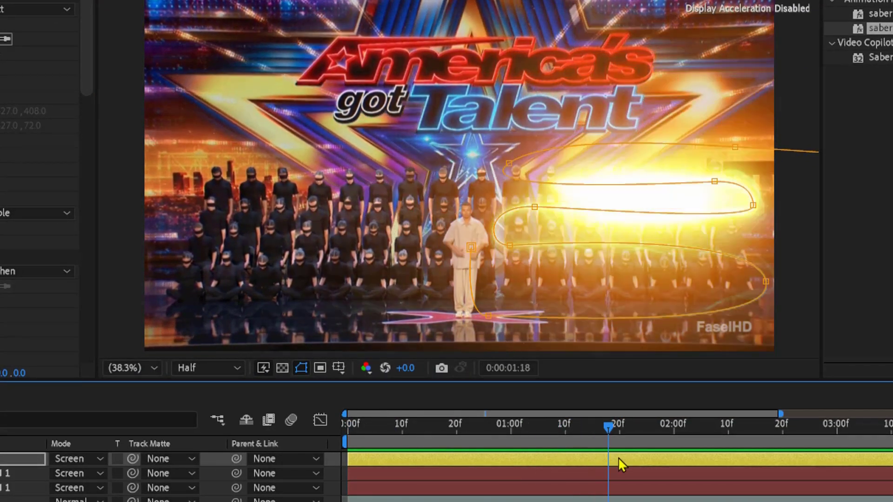
drag(689, 464, 276, 493)
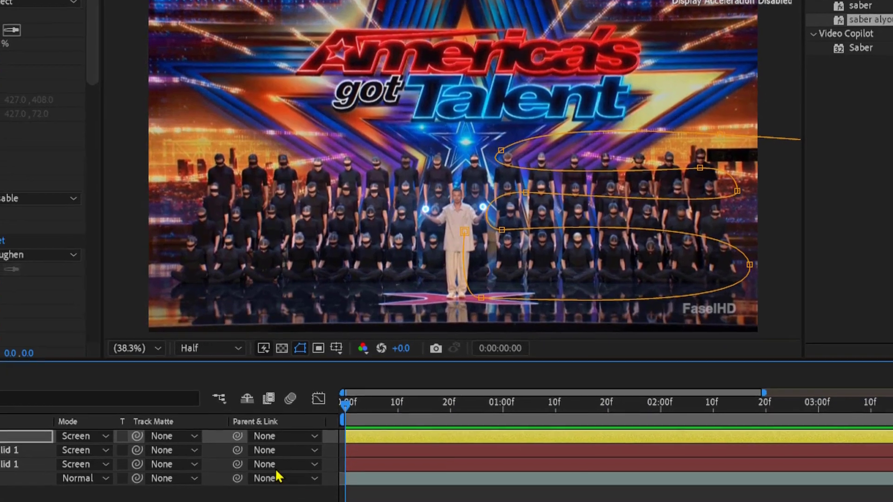
key(space)
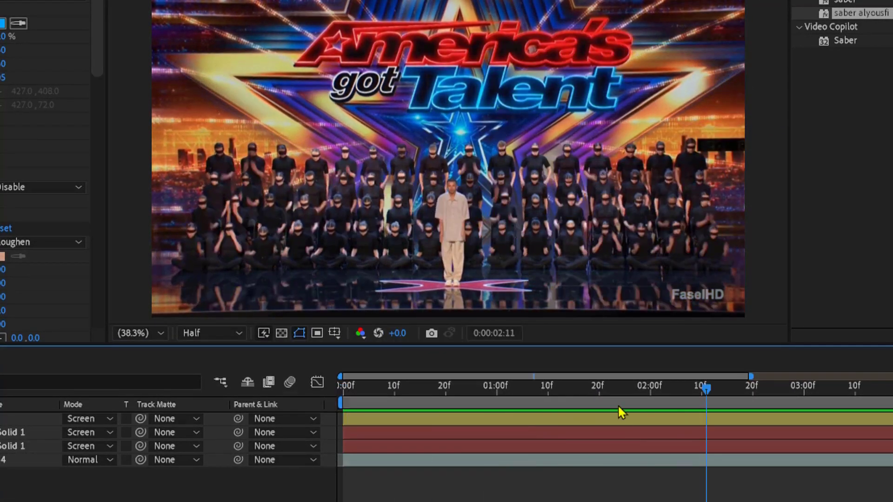
drag(619, 405, 357, 398)
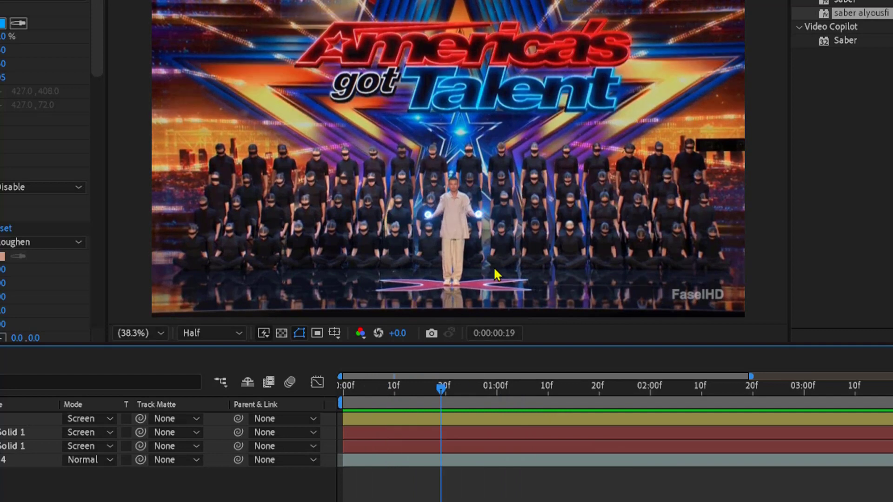
At 0:00:01:06, collapse the line layer's other effects and set the Saber 2 effect's Preset to Electric
scroll(494, 275, up, 3)
drag(441, 387, 523, 415)
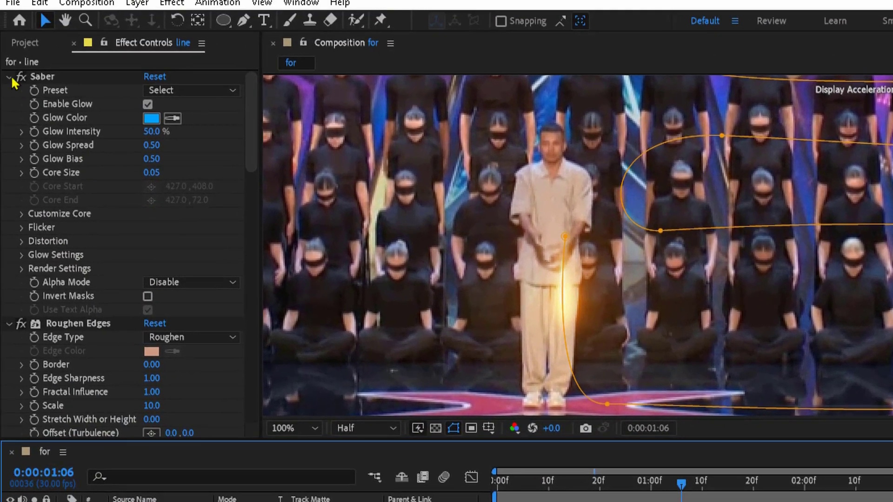
click(8, 76)
click(8, 90)
click(9, 104)
click(9, 118)
click(9, 131)
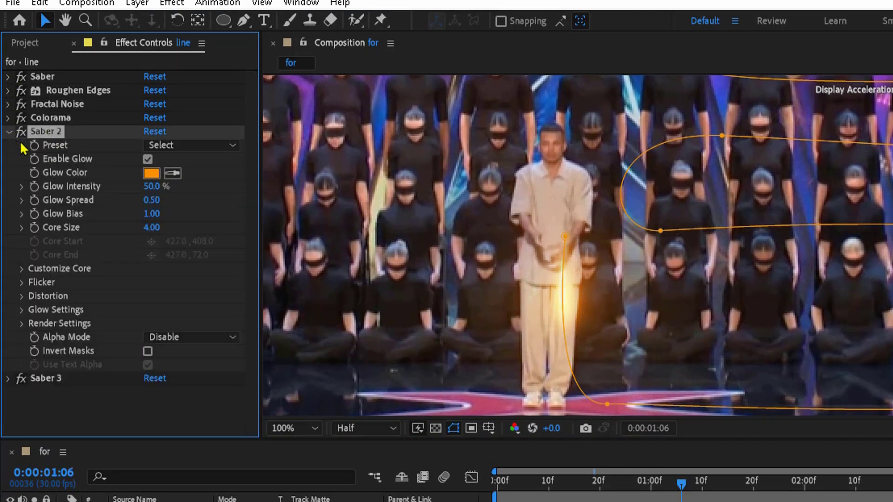
click(184, 149)
click(217, 110)
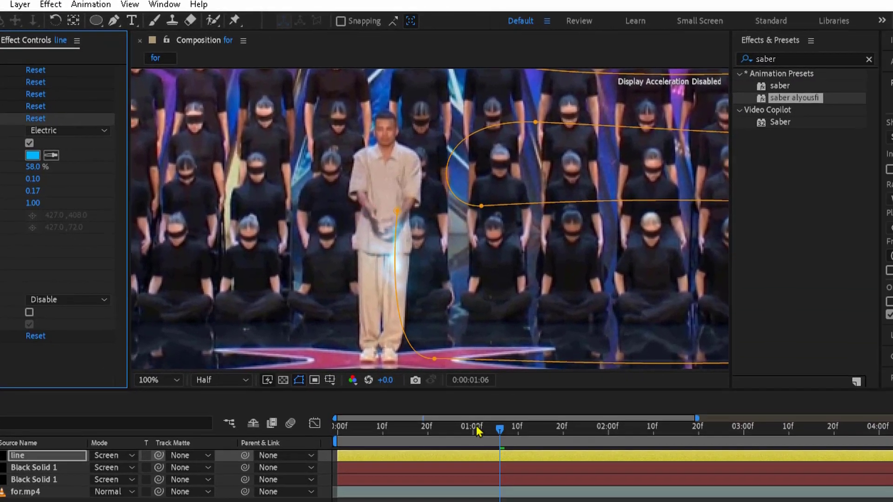
Preview the electric light line across the full frame from the start and return to the first frame
drag(466, 424, 318, 431)
scroll(424, 330, down, 2)
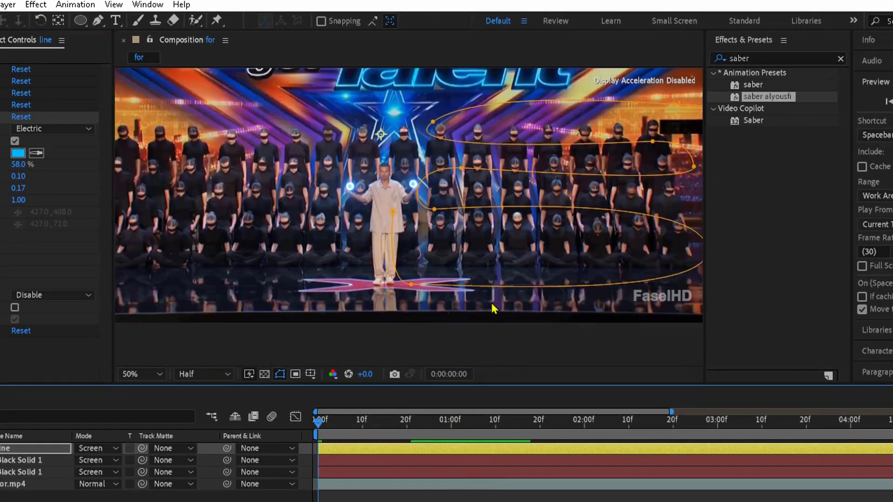
click(319, 426)
key(space)
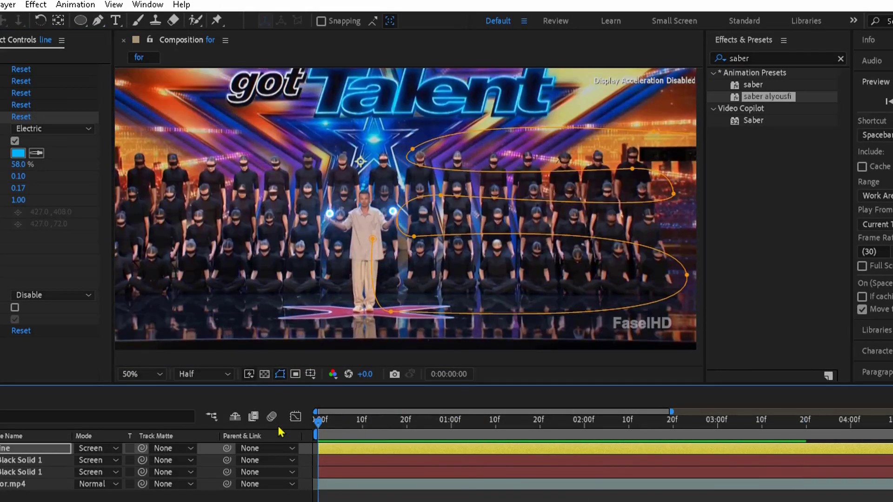
click(319, 426)
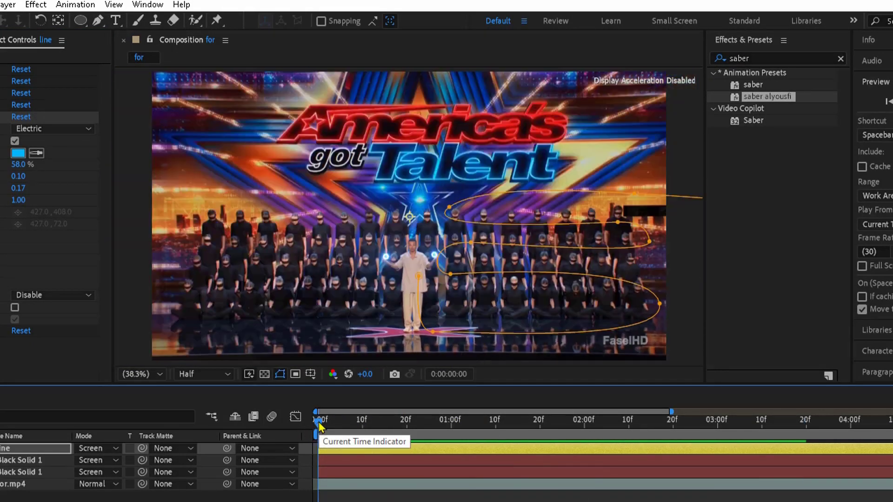
Duplicate the line layer, flip the copy horizontally onto the other side of the crowd, and preview both from the first frame
key(ctrl+d)
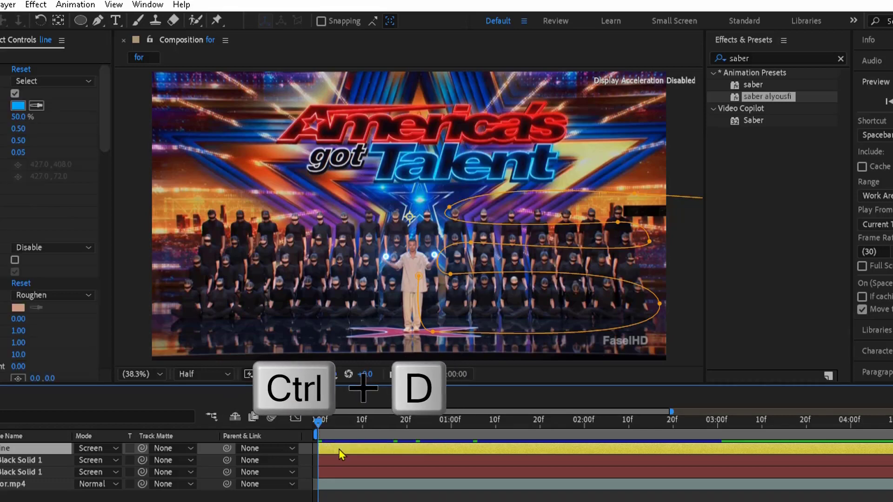
right_click(342, 455)
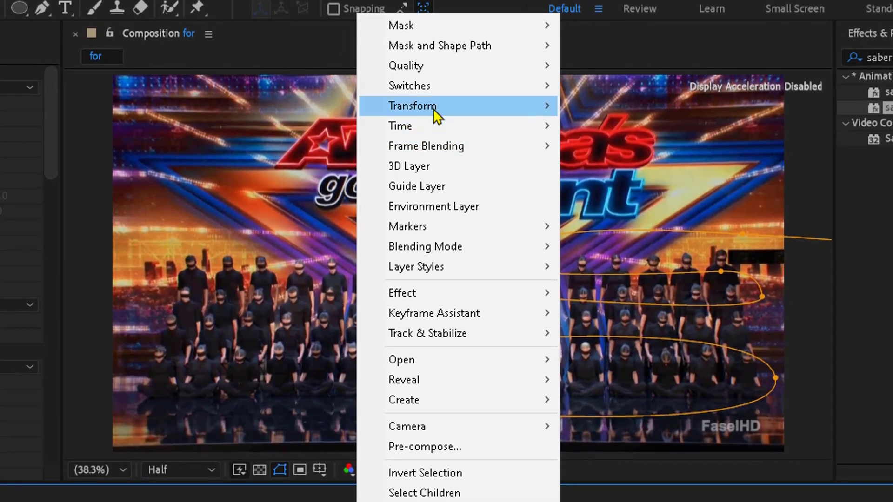
mouse_move(404, 99)
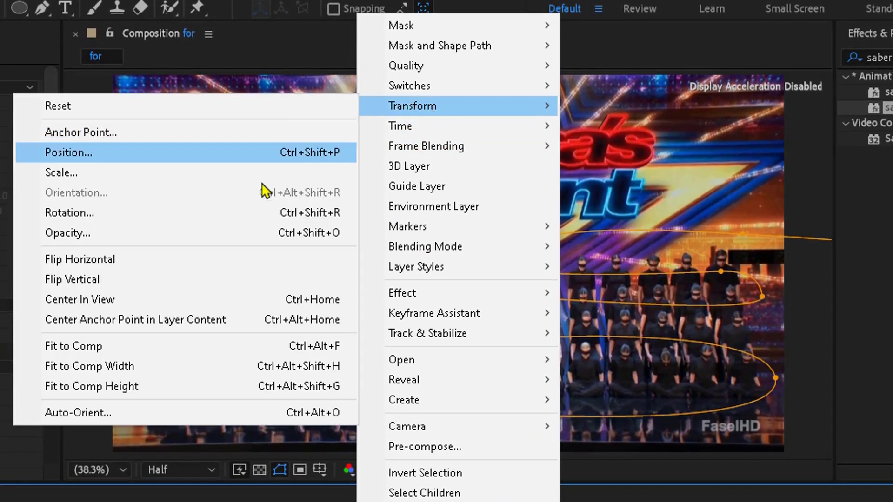
click(252, 259)
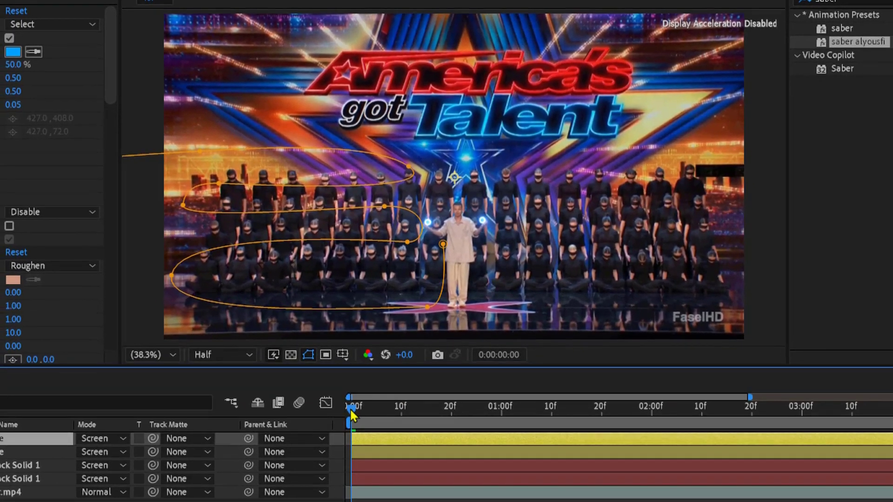
key(space)
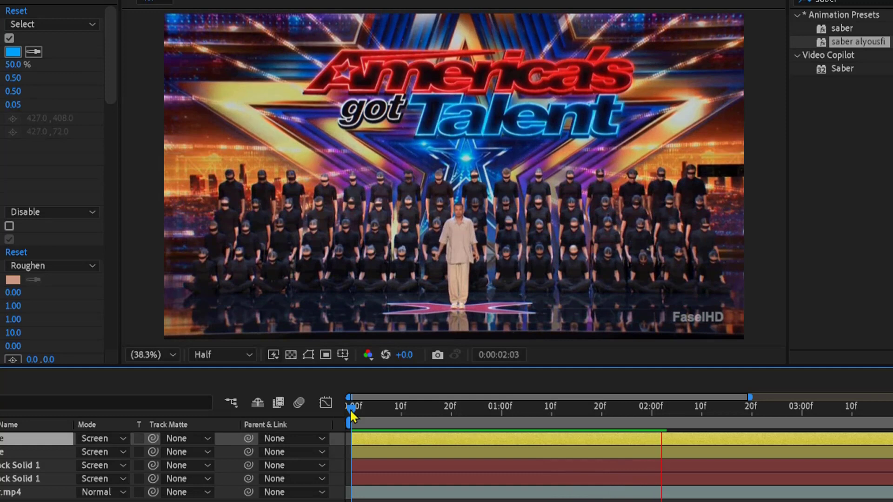
Create a black 1920 × 1080 px solid named up and hide it in the composition
key(ctrl+y)
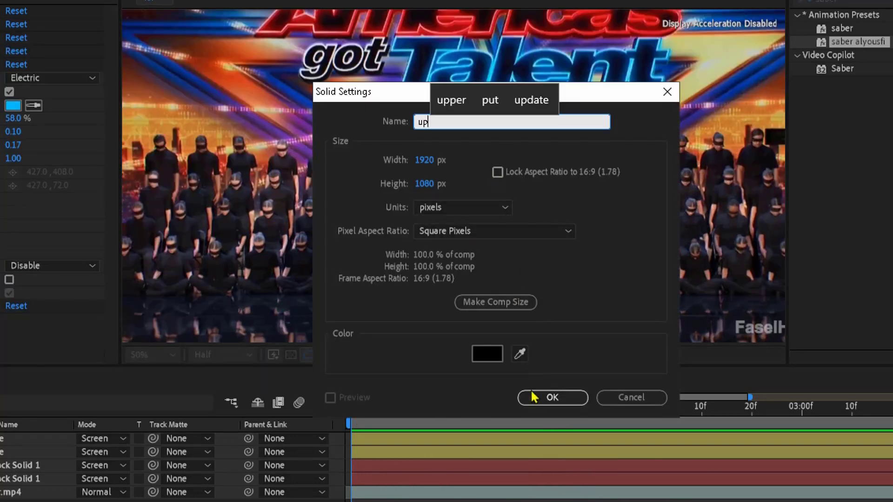
click(552, 397)
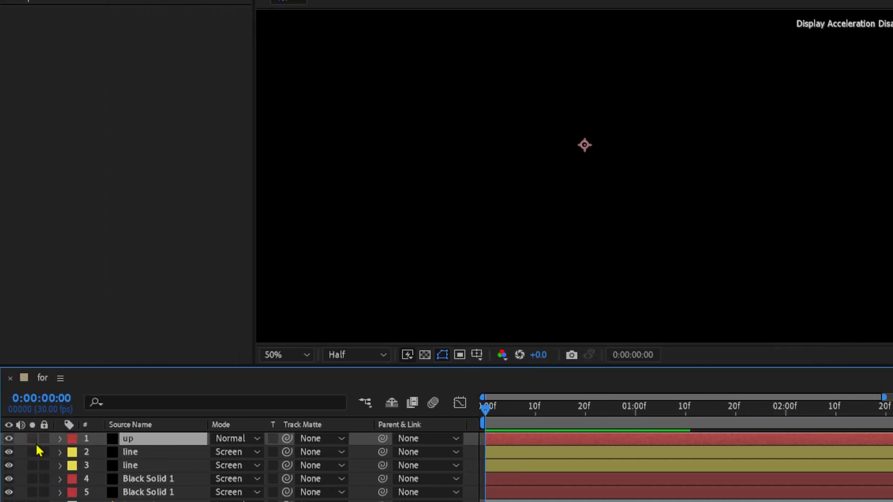
click(10, 441)
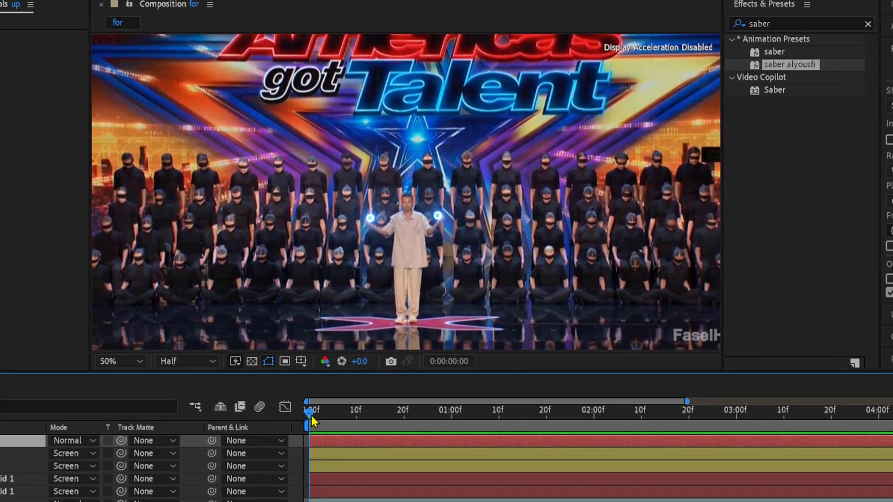
At 0:00:02:16, draw a straight vertical mask path on the up layer from the performer's face to above the frame
drag(310, 413, 672, 412)
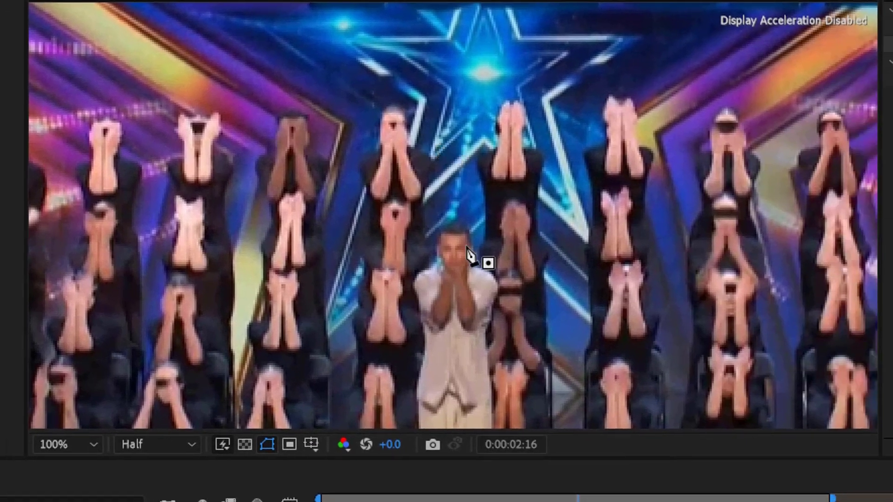
scroll(458, 277, down, 2)
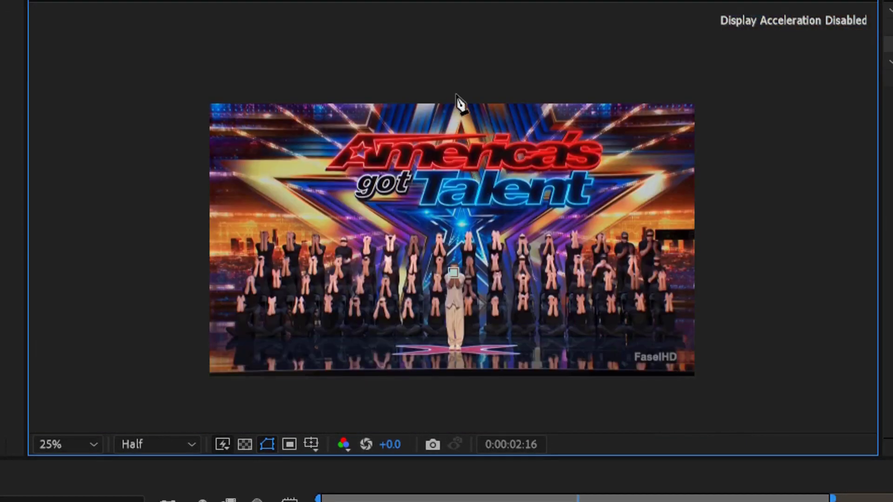
click(456, 73)
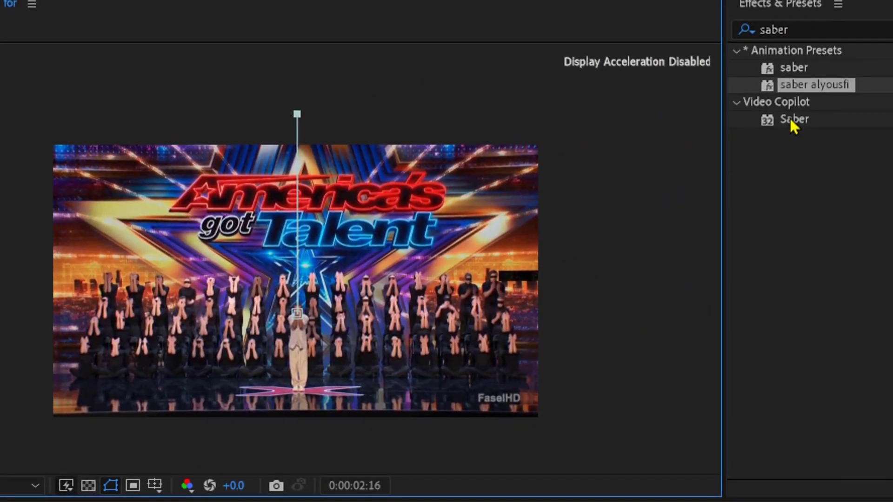
Apply the Saber effect to the up layer and set its Preset to Arc Reactor
drag(790, 122, 636, 453)
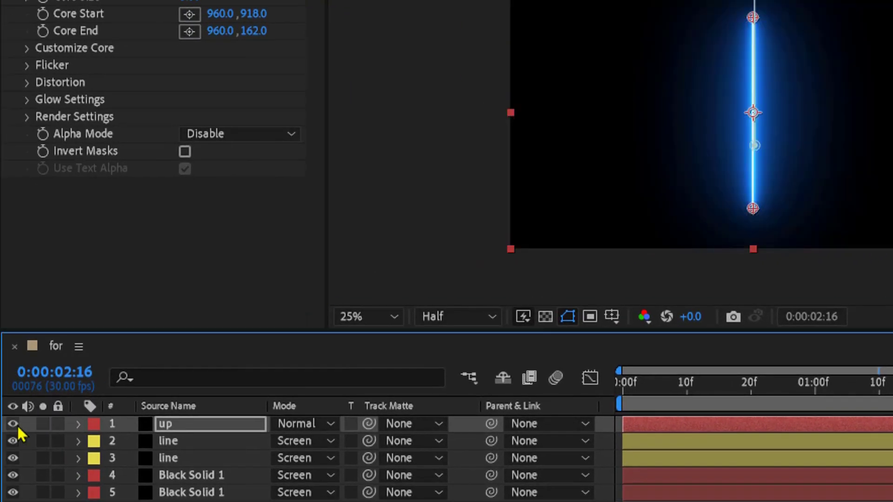
key(alt+slash)
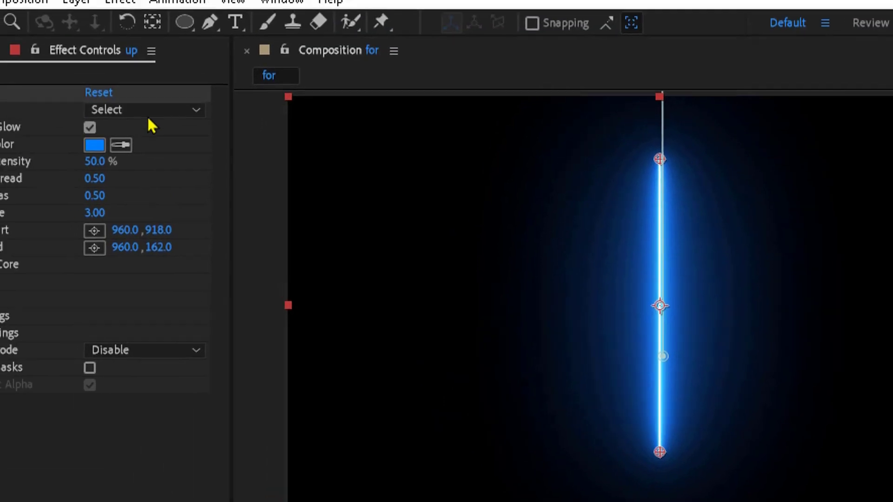
click(149, 110)
click(192, 44)
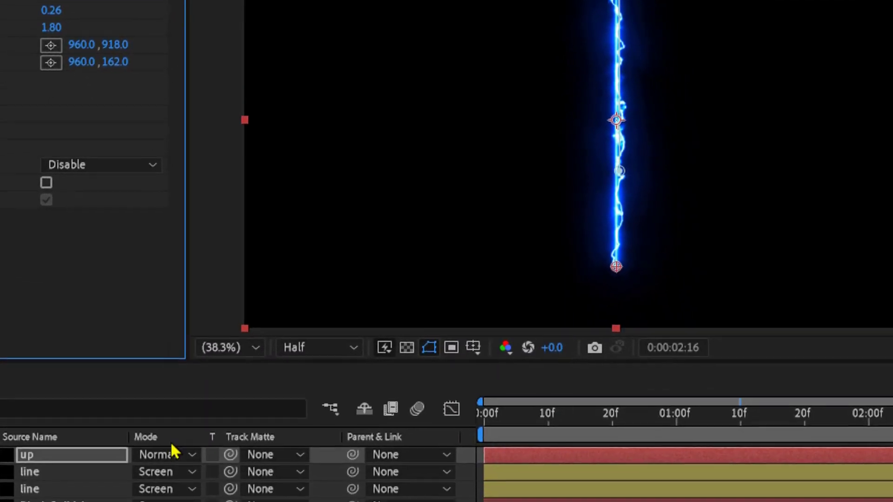
Set the up layer's blending mode to Screen and move it upward so the beam ends at the performer's hands
click(172, 452)
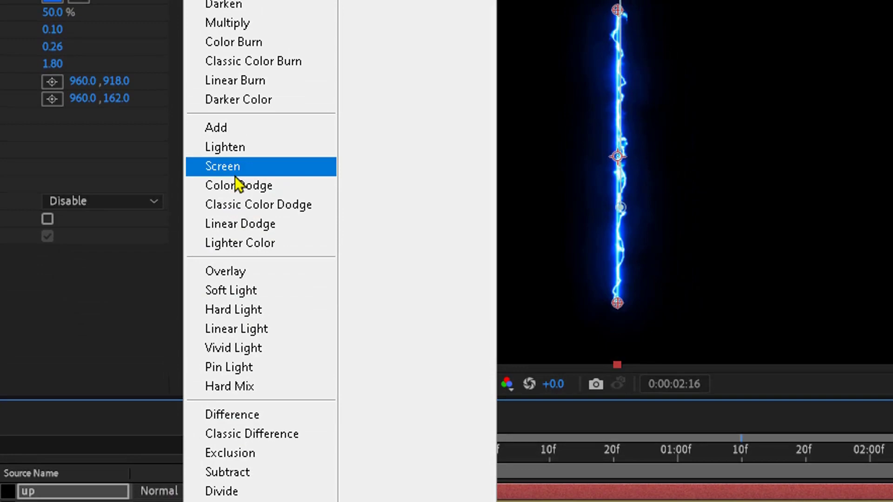
click(235, 175)
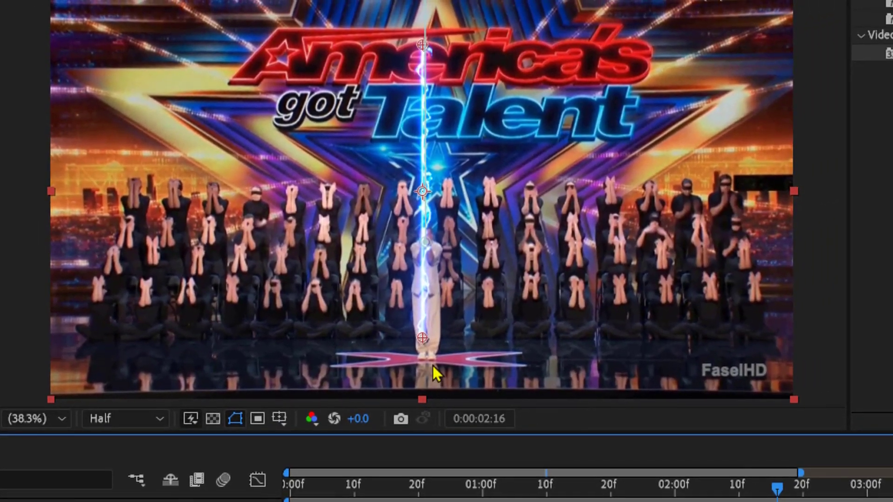
drag(431, 262, 434, 157)
scroll(453, 299, up, 2)
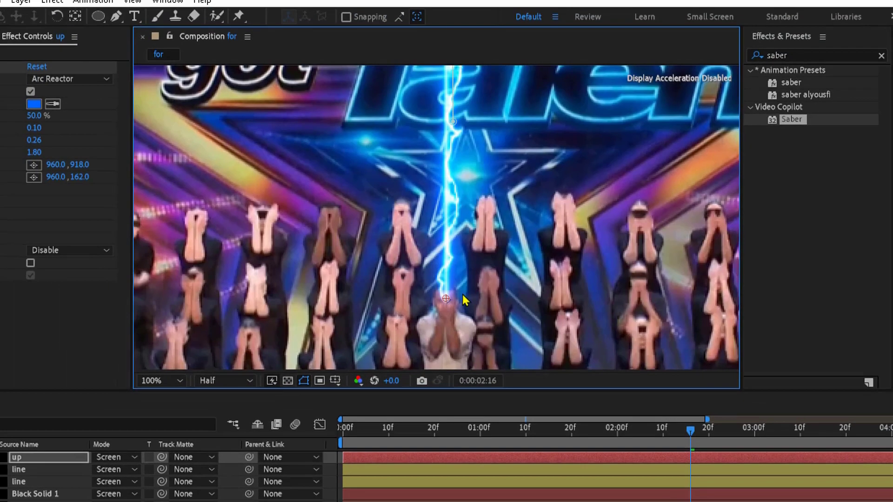
drag(461, 289, 455, 243)
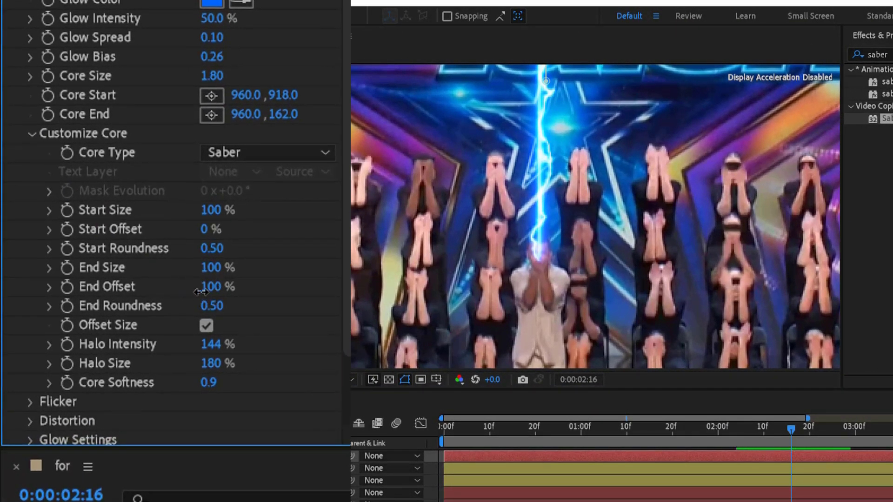
Keyframe the beam's End Offset from 0 % at 0:00:02:16 to 100 % at 0:00:02:26 and preview its growth
drag(201, 291, 31, 289)
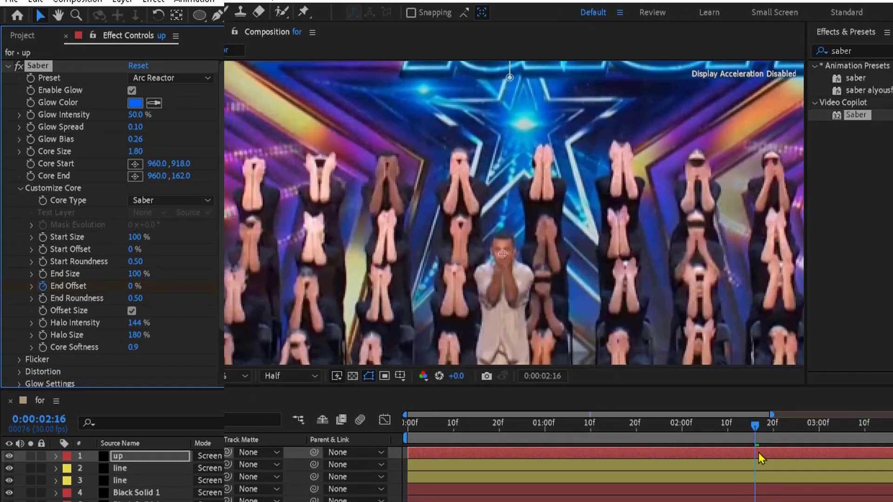
key(u)
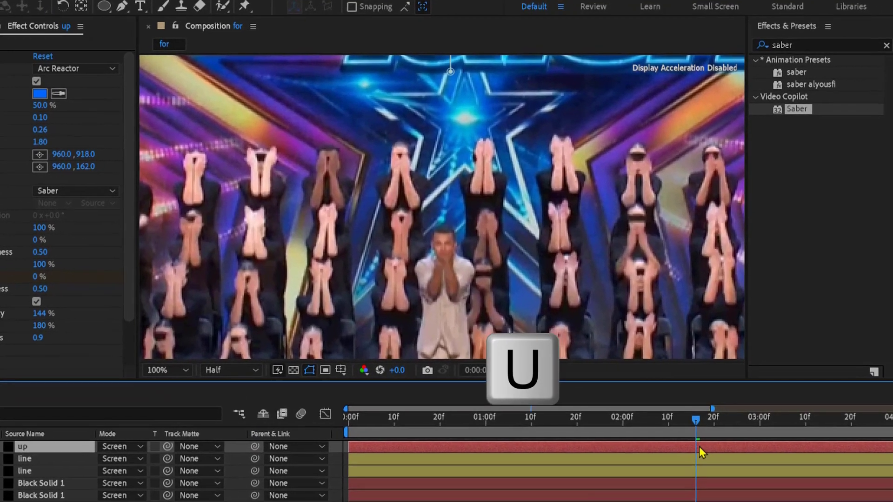
drag(697, 420, 742, 418)
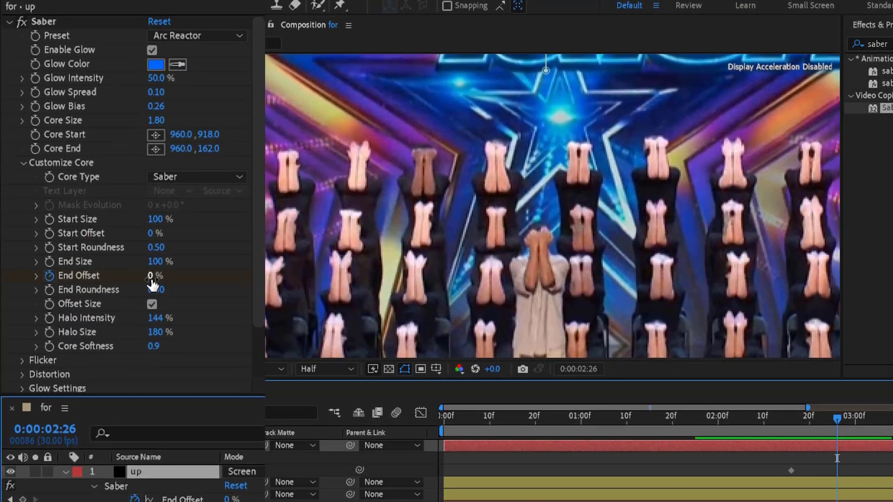
drag(83, 276, 89, 276)
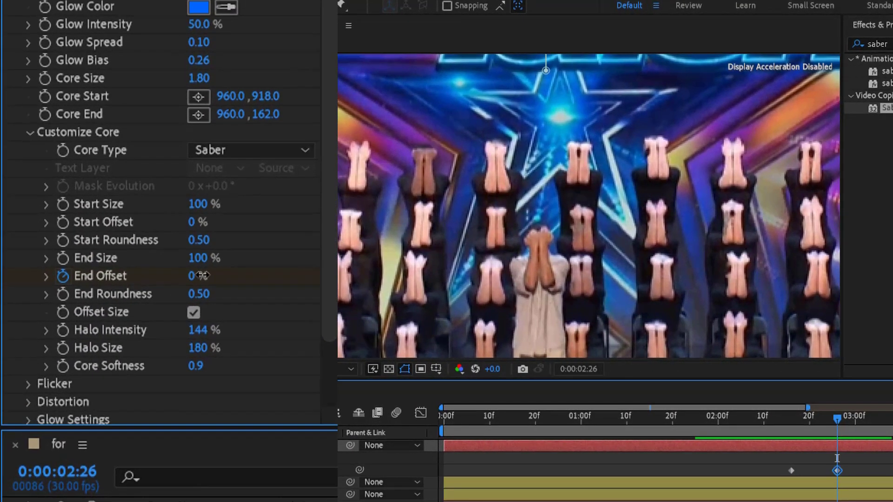
drag(248, 269, 338, 284)
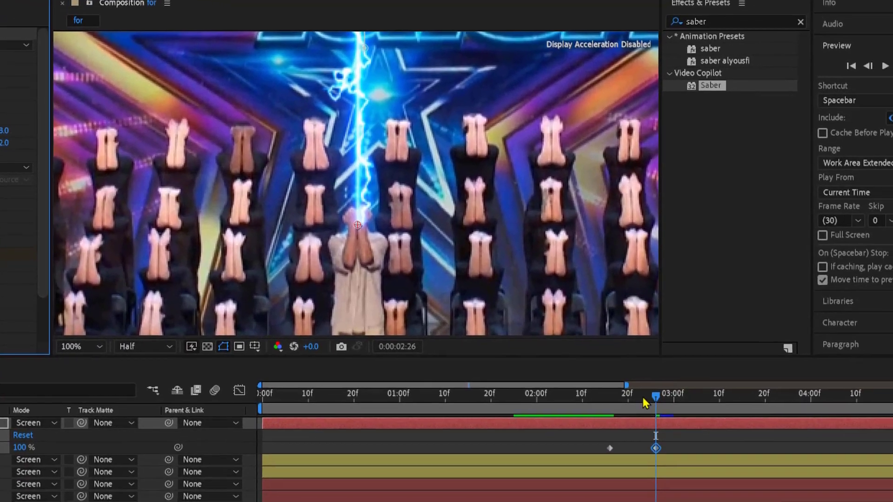
drag(645, 400, 609, 399)
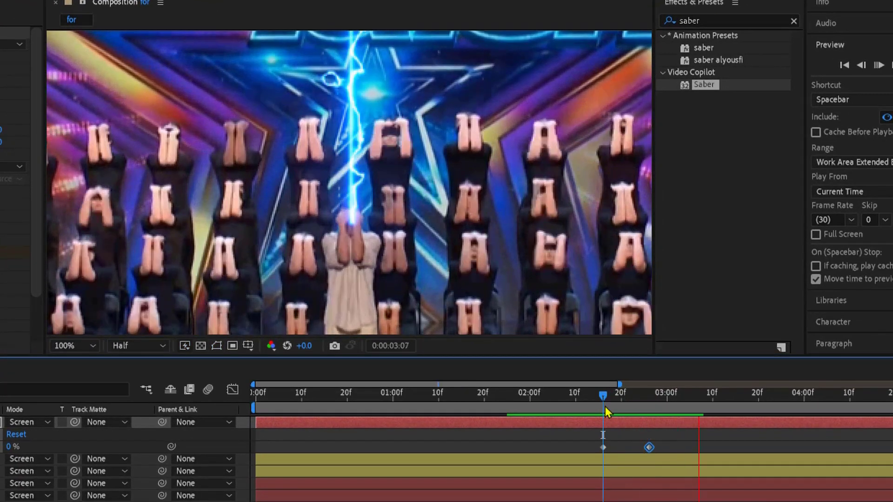
click(598, 396)
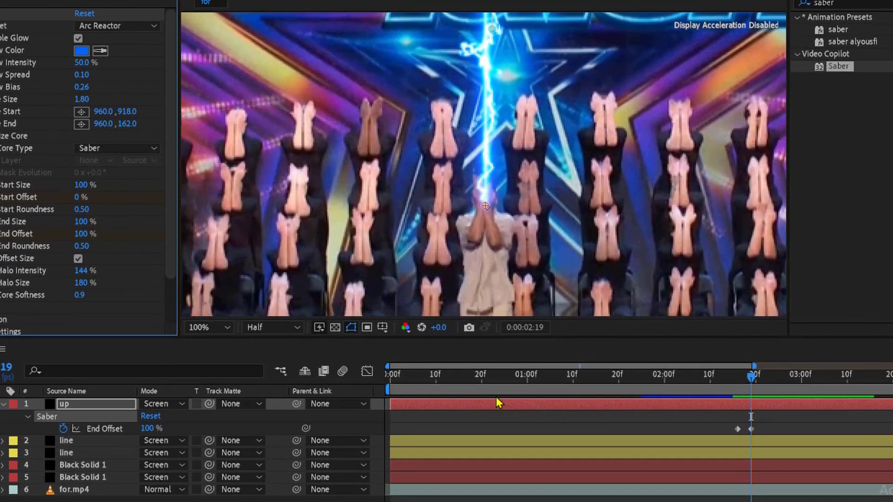
Show the up layer's keyframes and set the beam's Start Offset to 76 % at 0:00:02:22
key(u)
key(u)
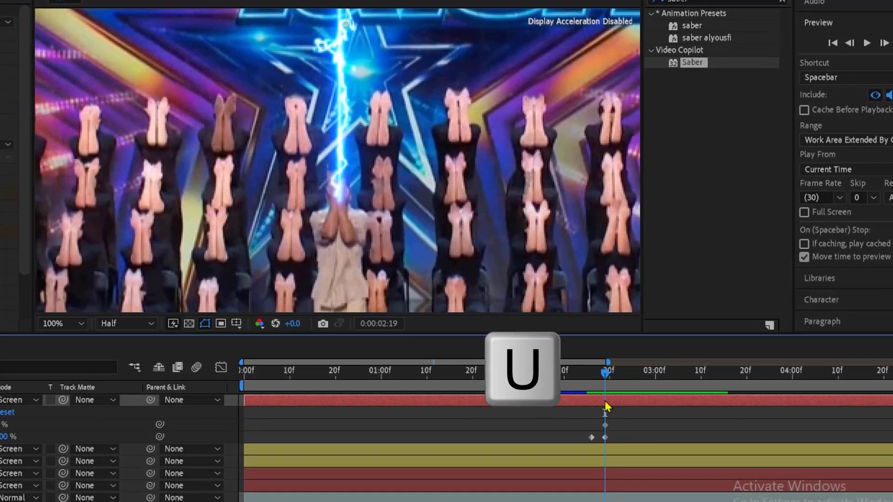
click(626, 374)
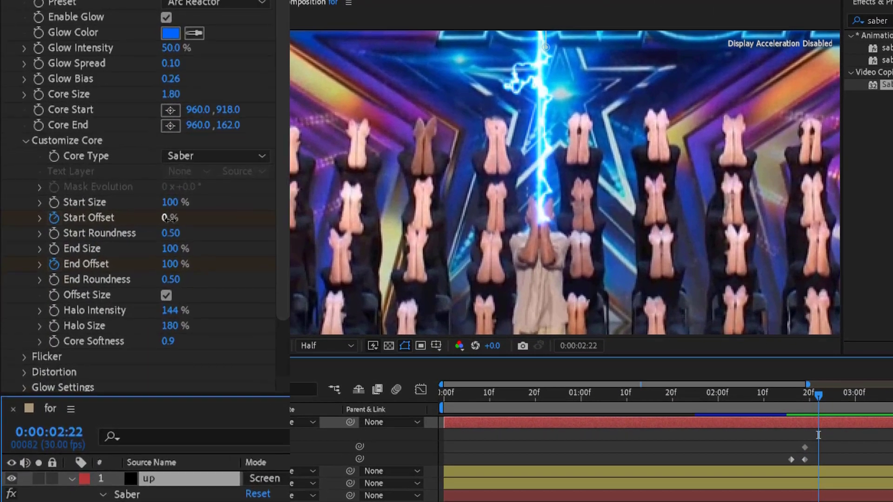
drag(21, 204, 30, 204)
drag(232, 224, 297, 214)
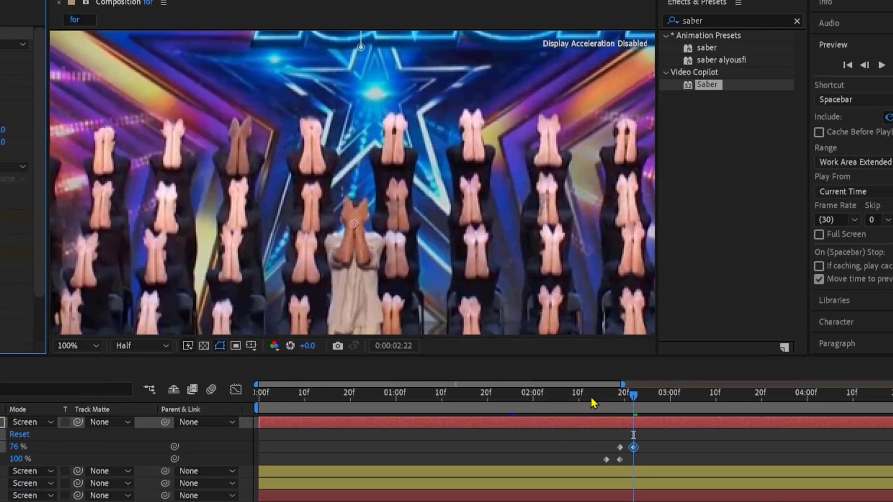
Play back the beam around 0:00:02:16 in close and wider view, and the whole composition from the first frame
click(605, 396)
key(space)
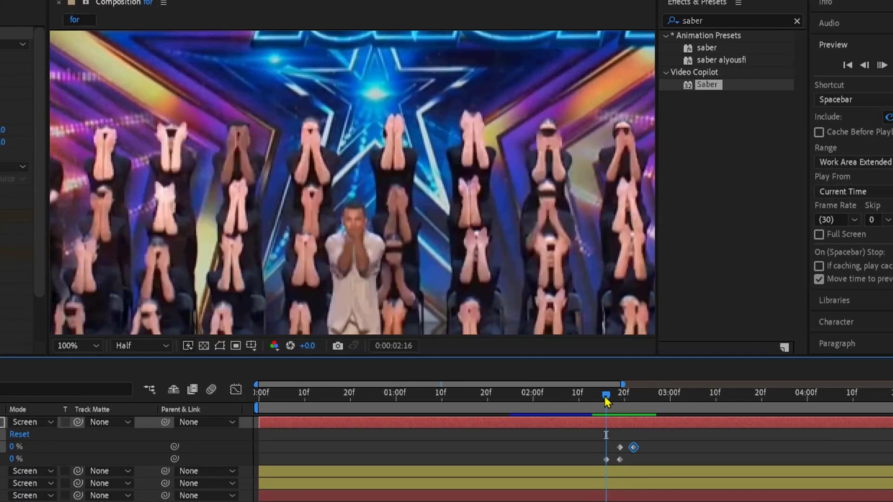
key(space)
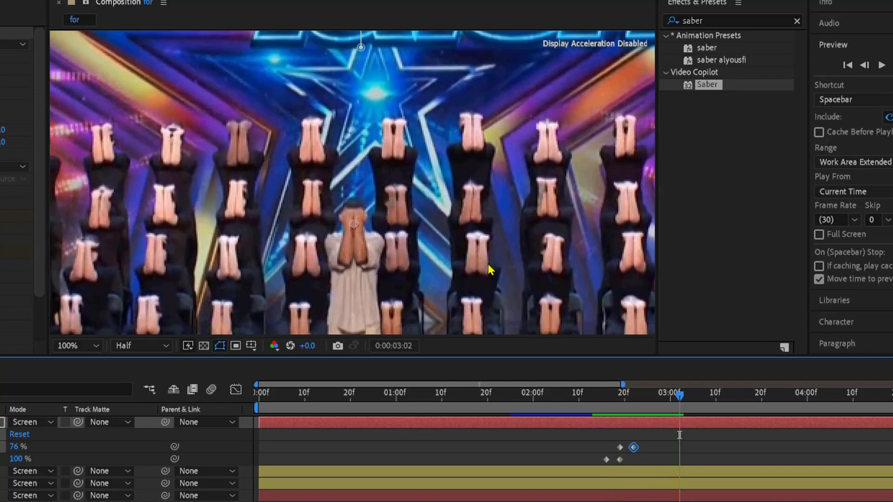
scroll(487, 264, down, 1)
drag(595, 400, 603, 401)
key(space)
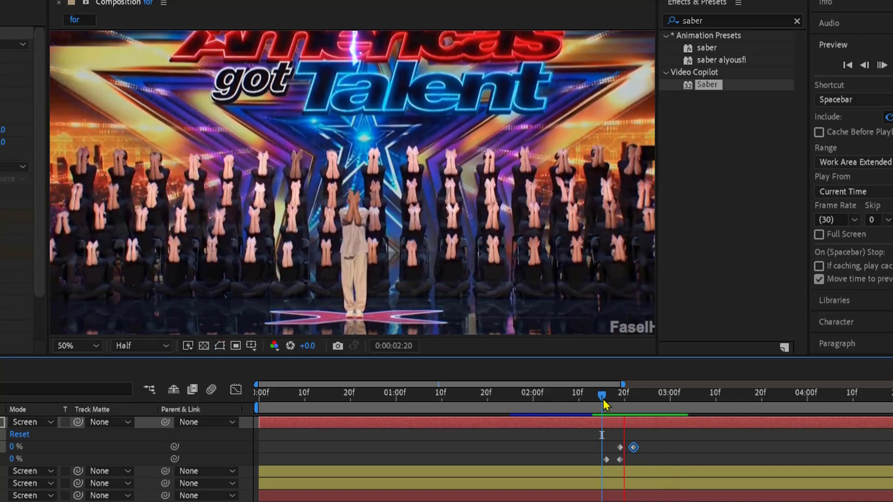
key(space)
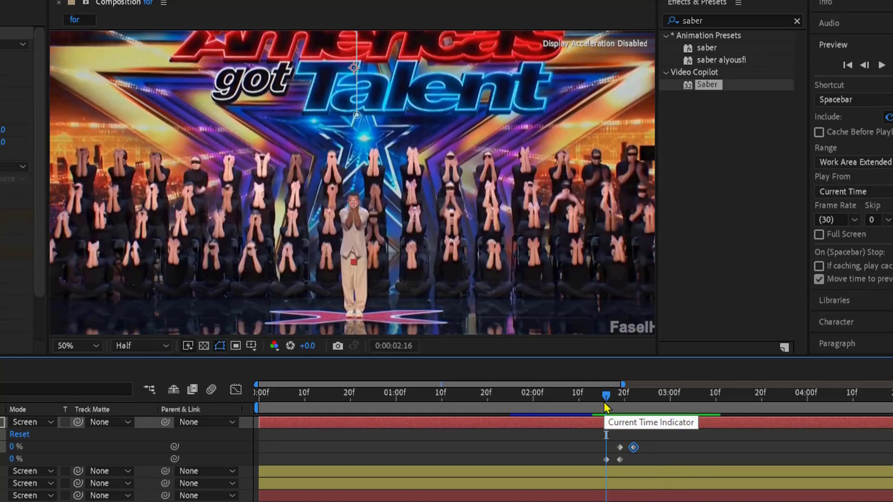
drag(605, 399, 262, 402)
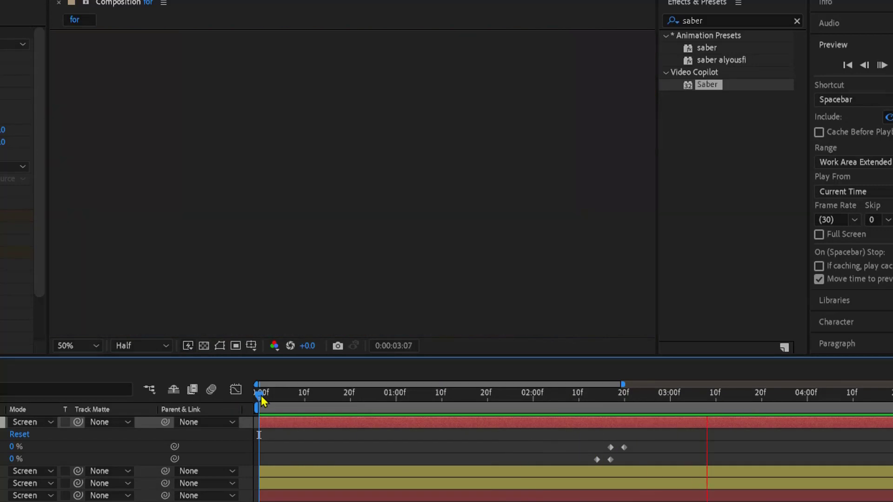
key(space)
Solo the up layer at 0:00:02:17 to show the beam alone
drag(265, 399, 612, 397)
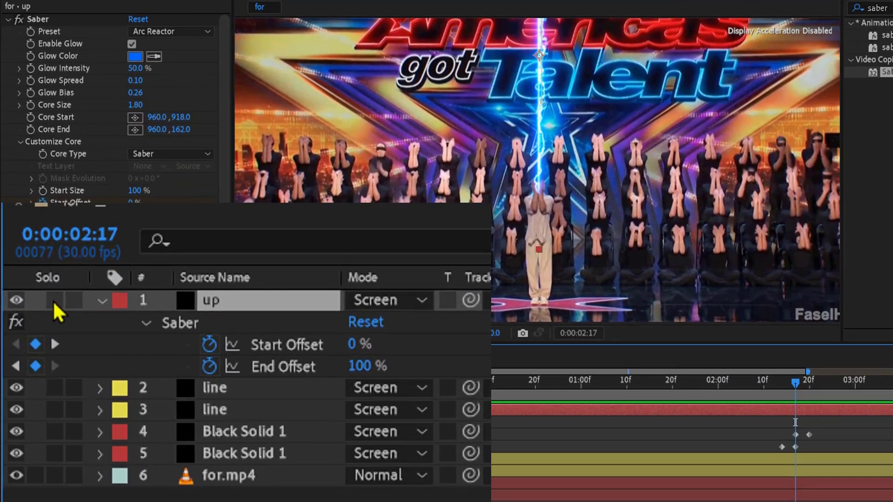
click(55, 300)
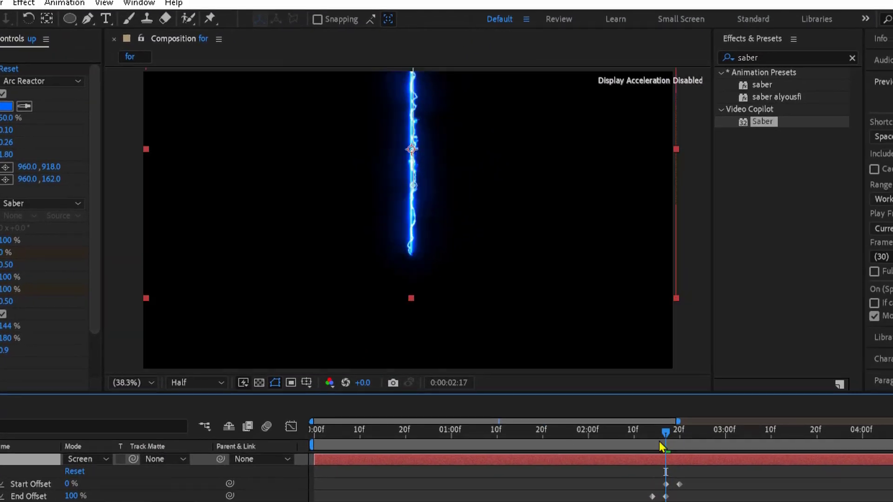
Change the Saber preset of the up layer to Core at 0:00:02:16
click(663, 446)
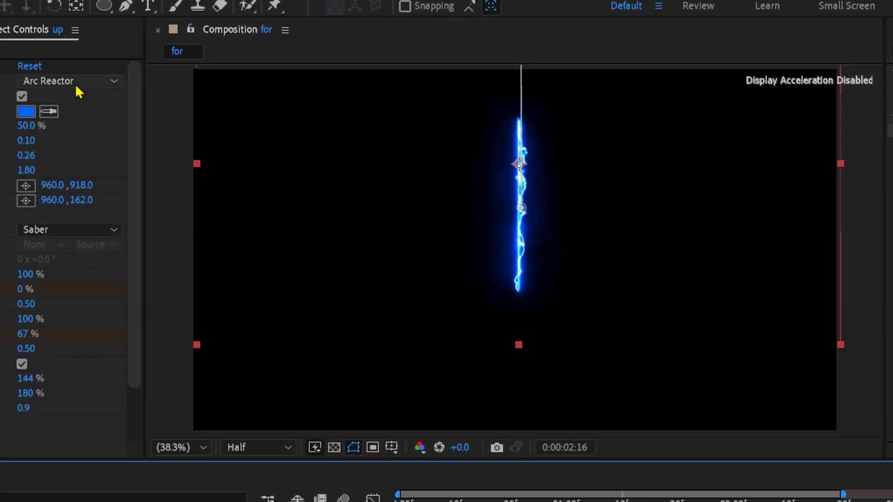
click(76, 84)
click(113, 82)
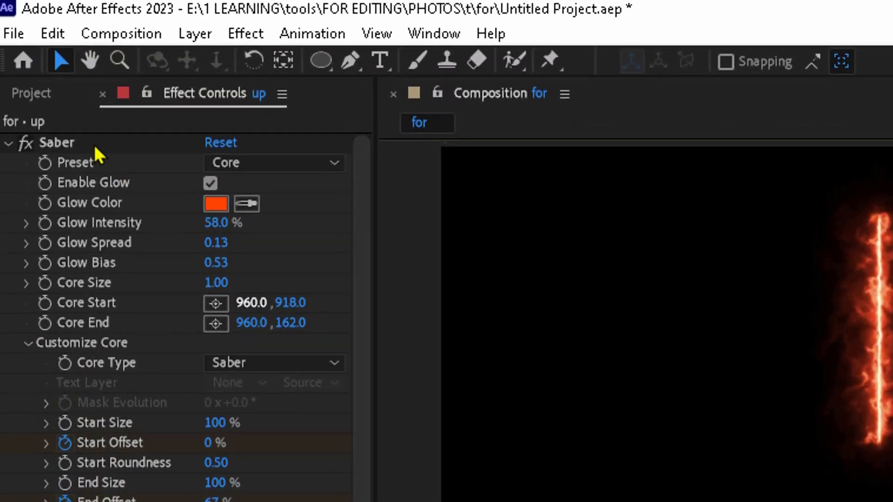
Send the soloed beam composition to the render queue for export
click(17, 37)
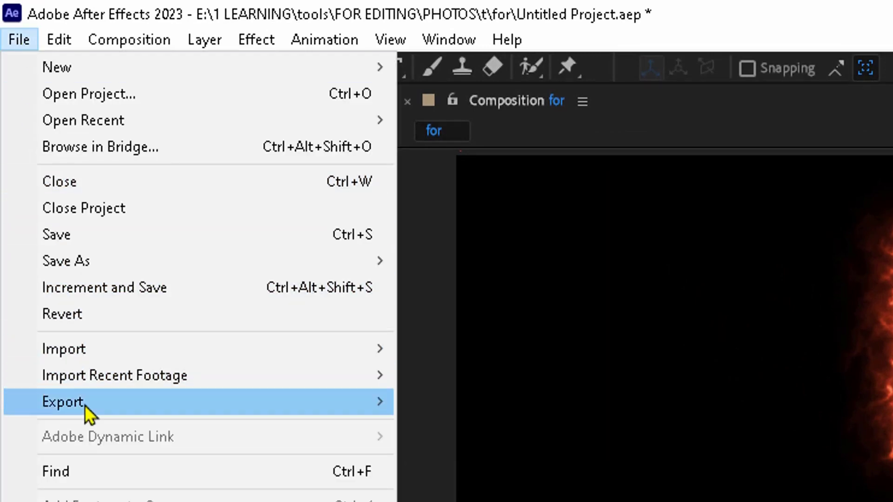
mouse_move(330, 404)
click(462, 425)
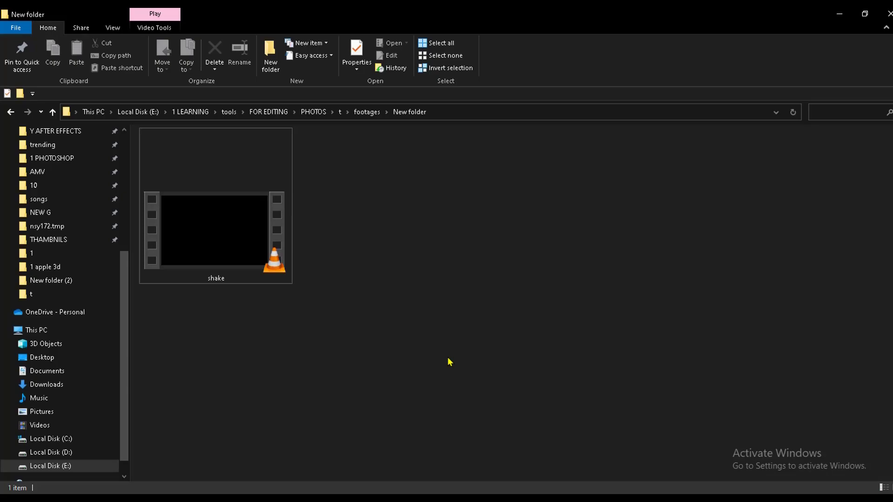
Play the rendered shake video from File Explorer in VLC media player to check it
double_click(231, 249)
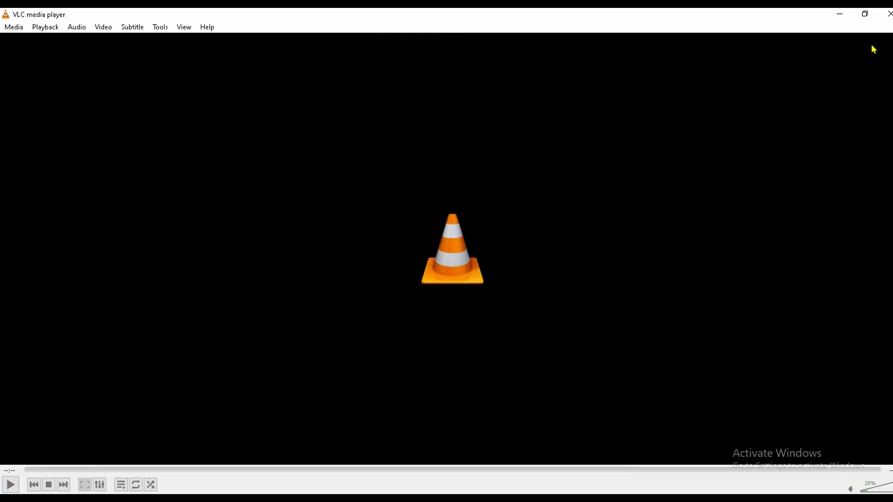
click(887, 15)
Add shake.mp4 from File Explorer as the top layer of the for composition and move it to start at about 0:00:02:12
click(866, 14)
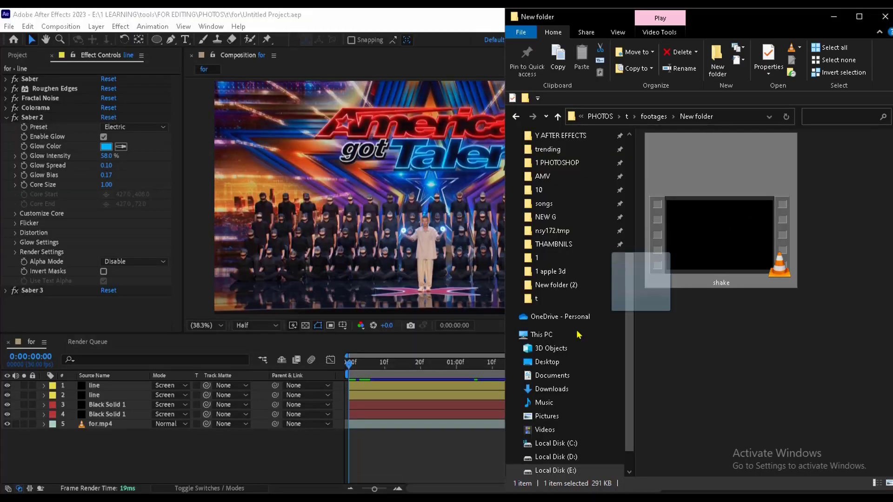
drag(183, 465, 184, 465)
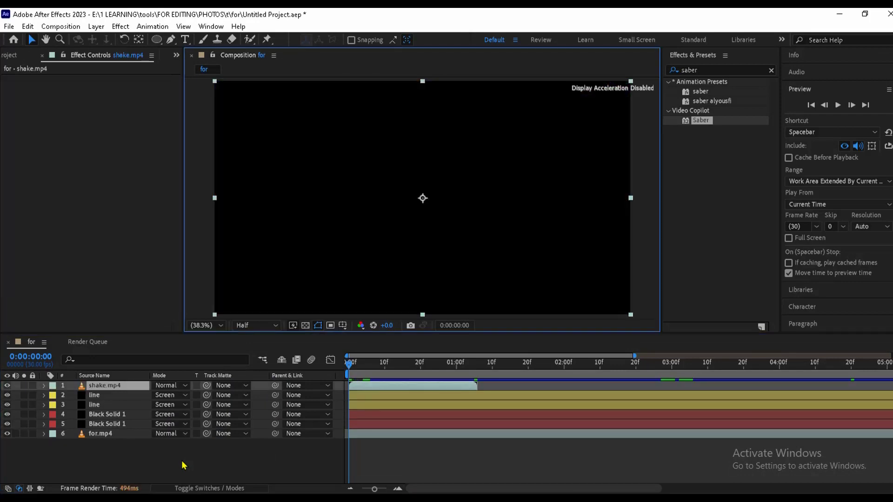
drag(384, 391, 660, 391)
drag(660, 489, 683, 488)
click(424, 364)
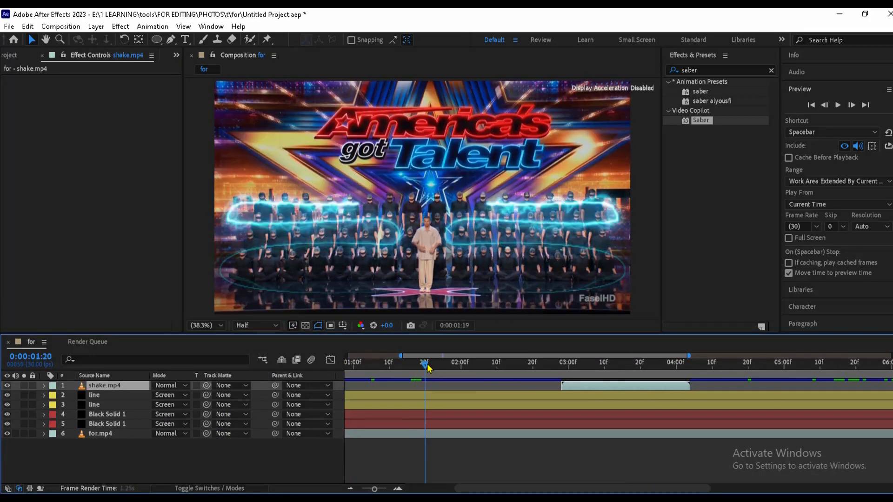
key(slash)
drag(424, 364, 517, 366)
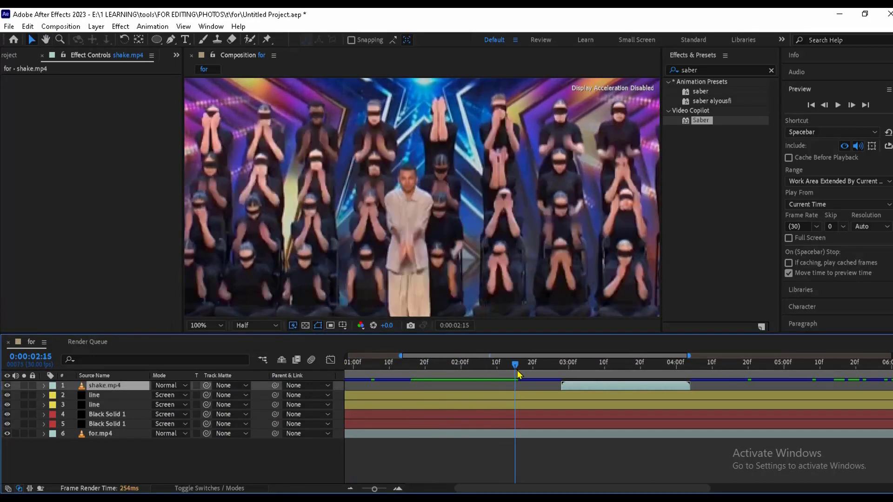
drag(571, 386, 534, 399)
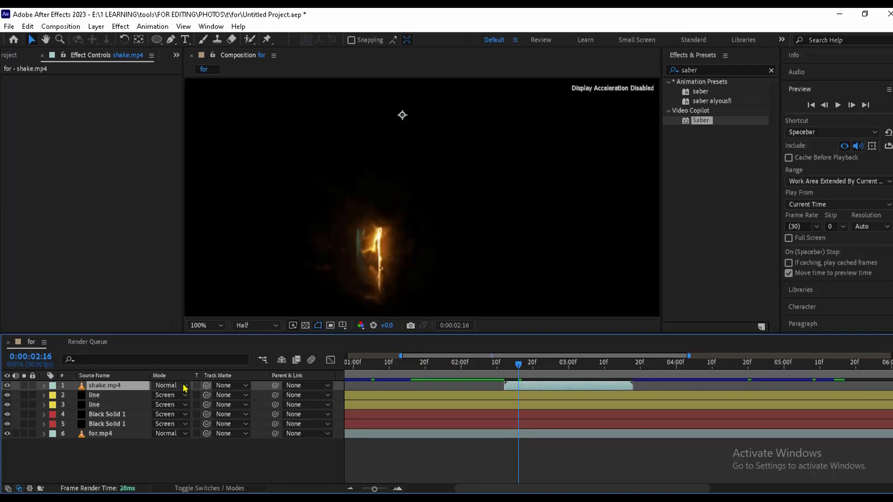
Set the shake.mp4 layer's blending mode to Screen and place its beam just above the performer's hands
click(171, 385)
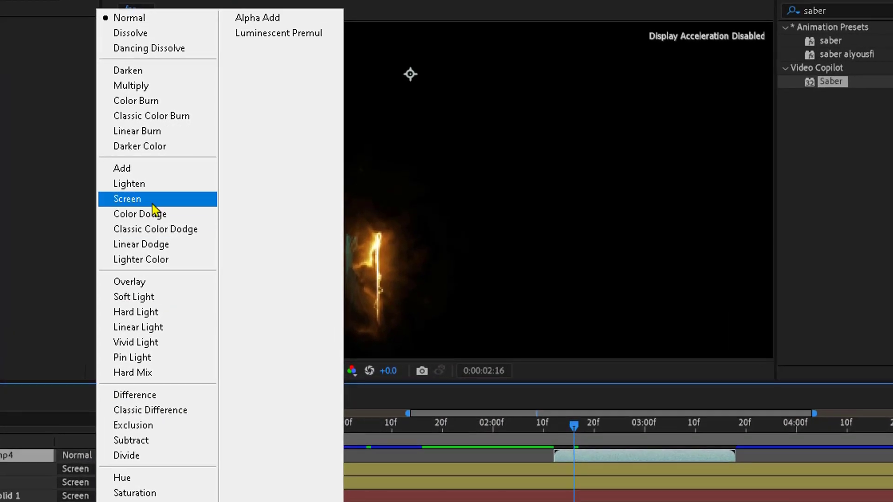
click(152, 204)
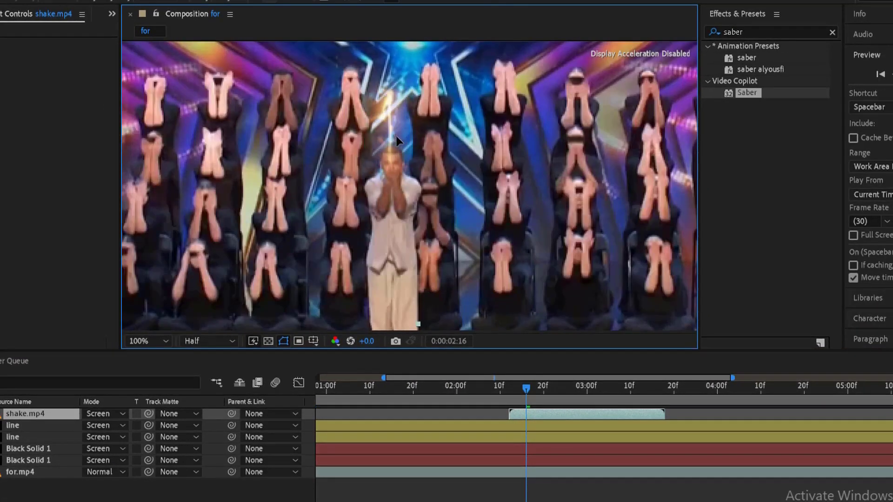
scroll(396, 136, down, 1)
drag(525, 388, 526, 419)
Shift the shake.mp4 layer to start at about 0:00:02:13 and preview the composition from the first frame
key(space)
key(shift+slash)
drag(536, 415, 545, 415)
drag(526, 392, 315, 395)
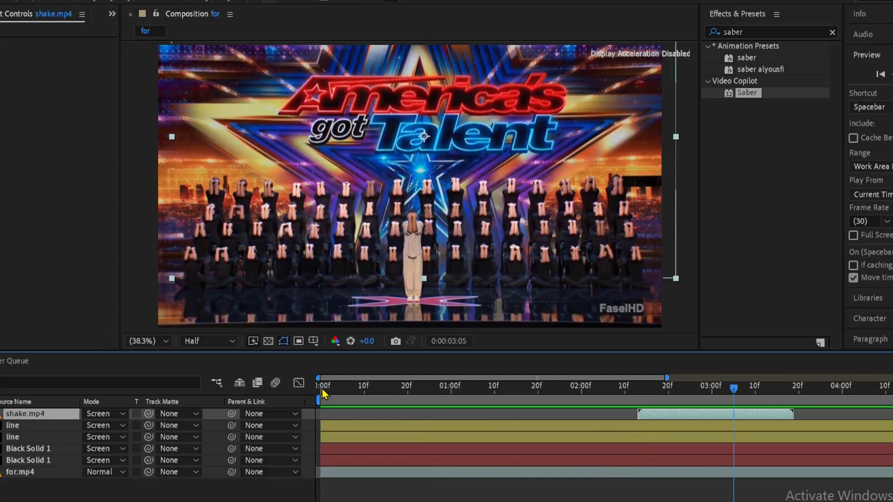
Duplicate shake.mp4 three times and place the copies on the raised hands of the three nearest people right of the performer
drag(598, 389, 658, 385)
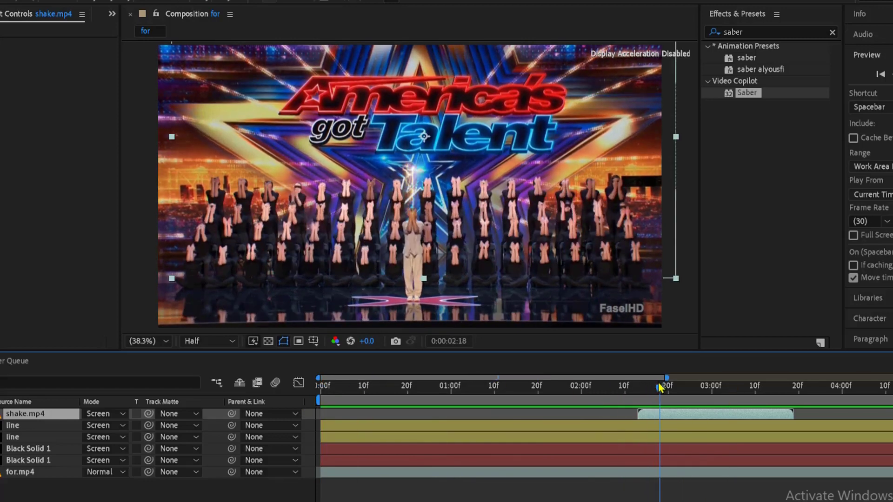
scroll(319, 165, up, 3)
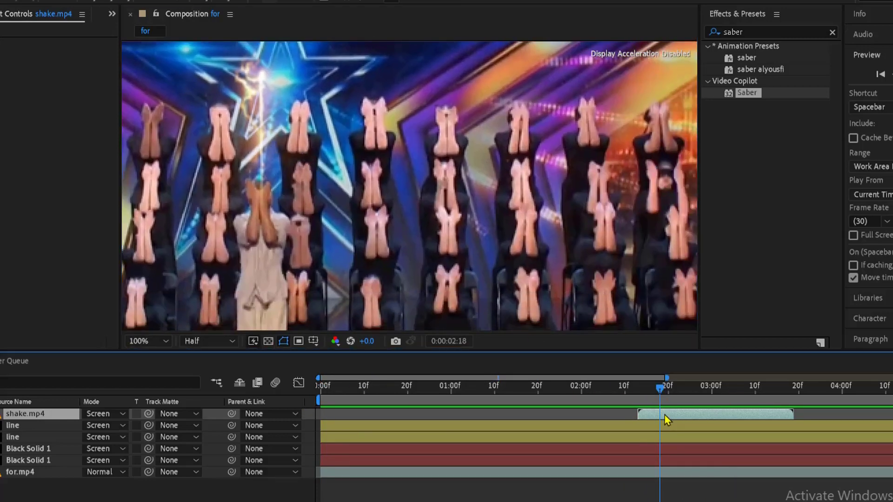
key(i)
key(ctrl+d)
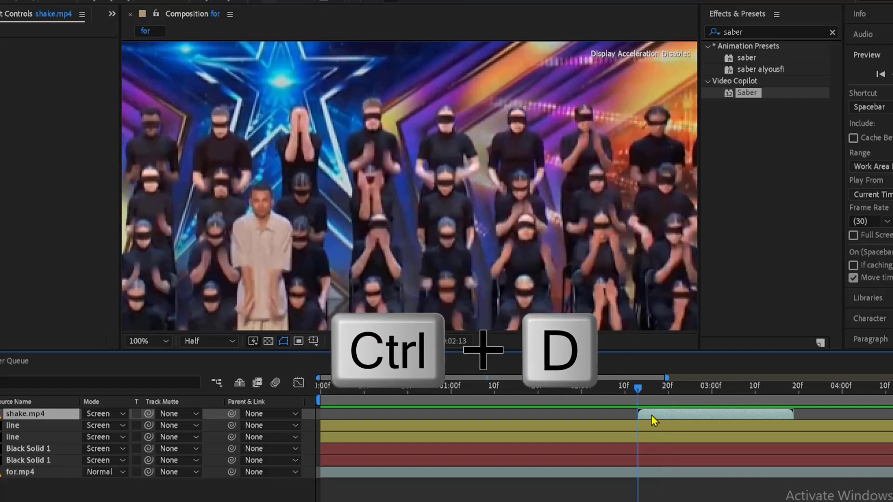
click(654, 387)
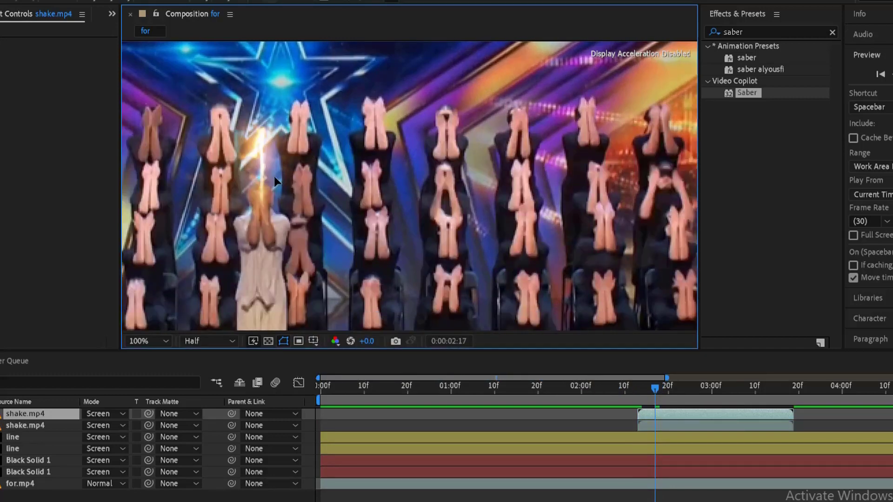
drag(268, 150, 416, 171)
key(ctrl+d)
key(ctrl+d)
drag(439, 203, 338, 212)
drag(331, 179, 411, 179)
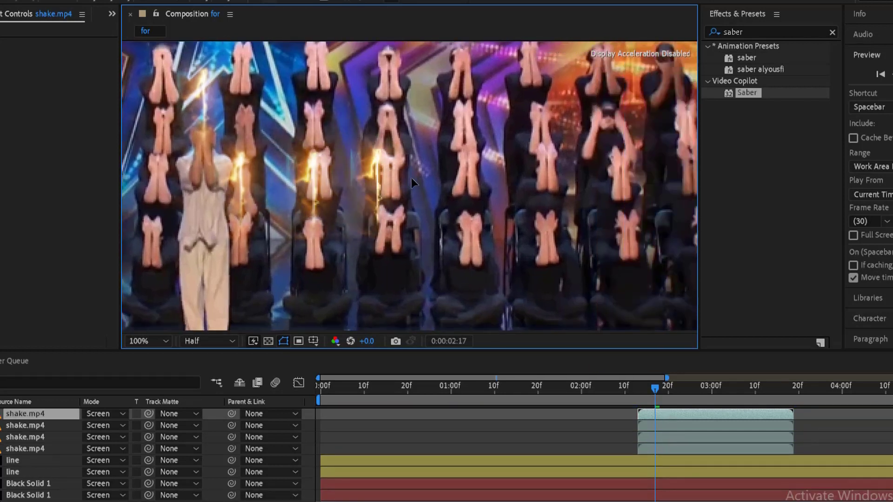
Make five more copies of the shake.mp4 beam and place them on the remaining raised hands along the right half of that row
key(ctrl+d)
drag(298, 181, 383, 177)
key(ctrl+d)
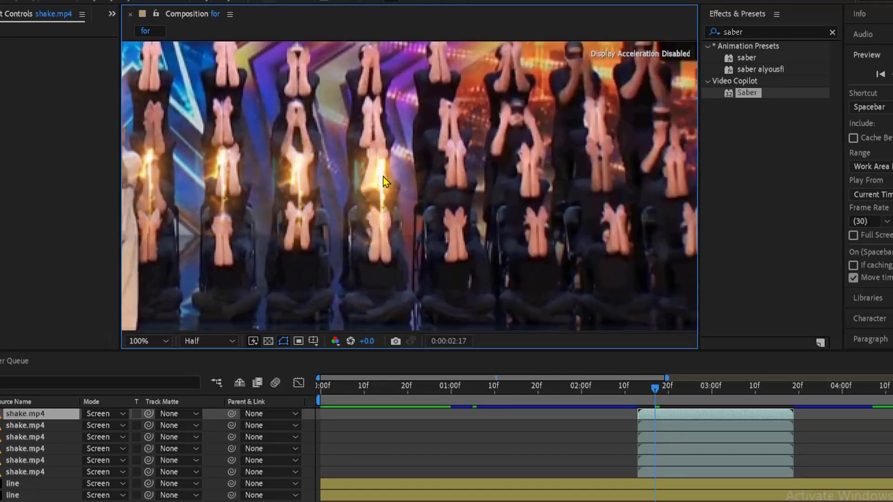
key(ctrl+d)
drag(458, 183, 461, 214)
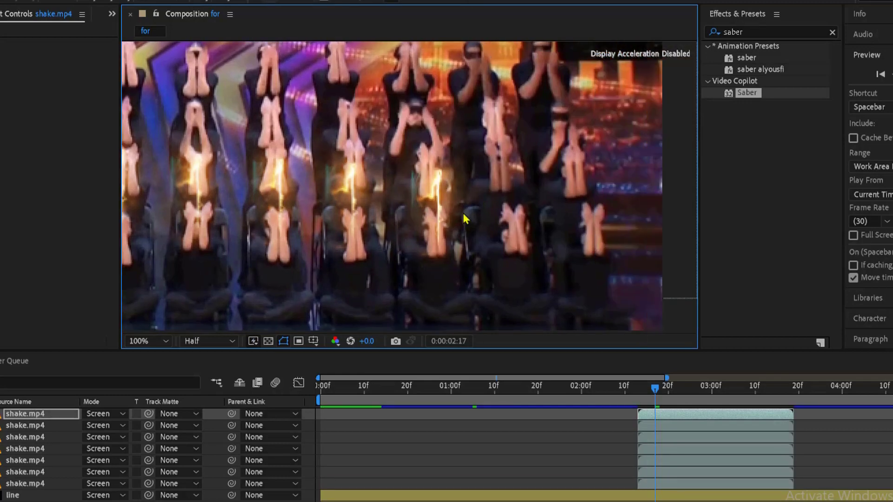
key(ctrl+d)
drag(436, 181, 592, 188)
key(ctrl+d)
key(alt+slash)
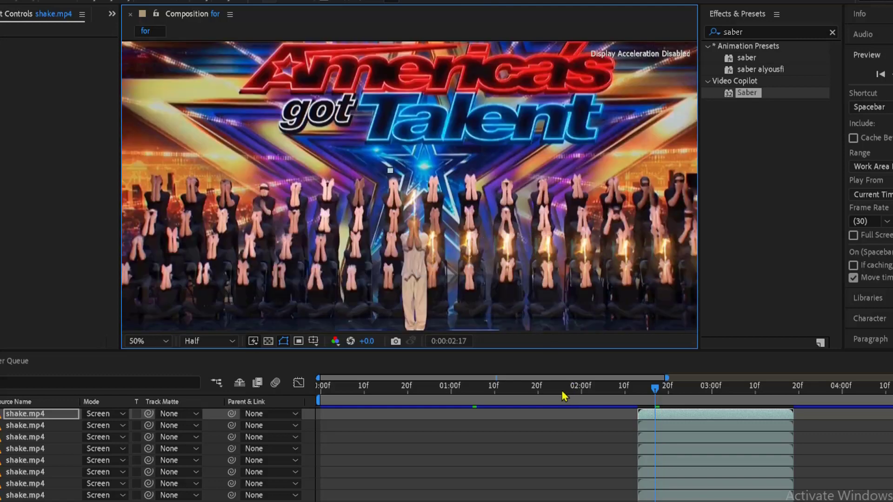
Play back the composition from the first frame to check the beams on the right half of the crowd
drag(562, 392, 320, 389)
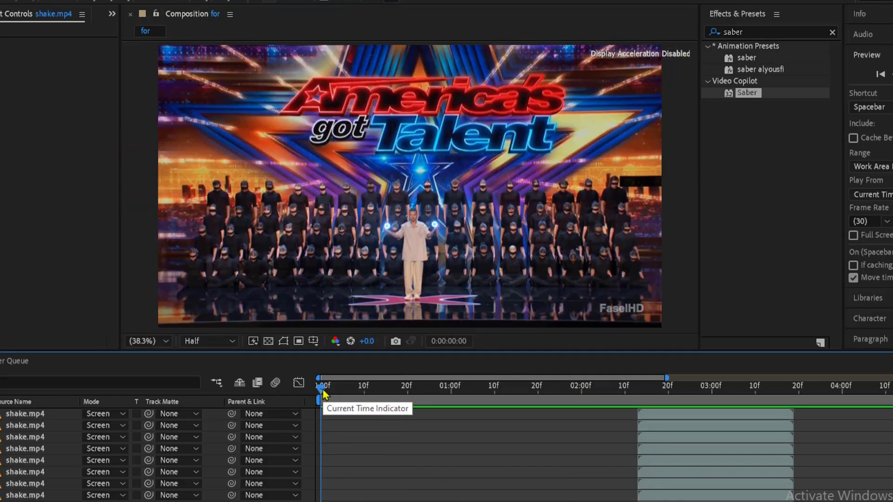
key(space)
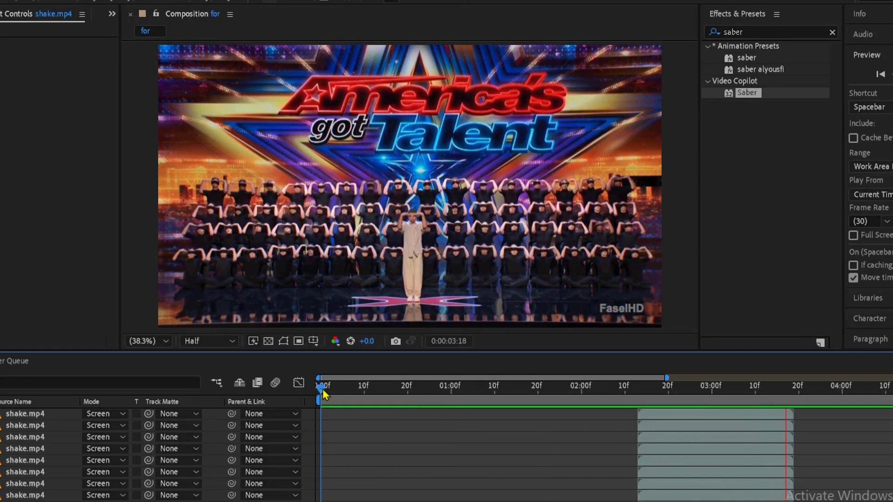
key(space)
Pre-compose the eight duplicated shake.mp4 layers as Pre-comp 1 and set its blending mode to Screen
drag(690, 394, 659, 413)
click(659, 413)
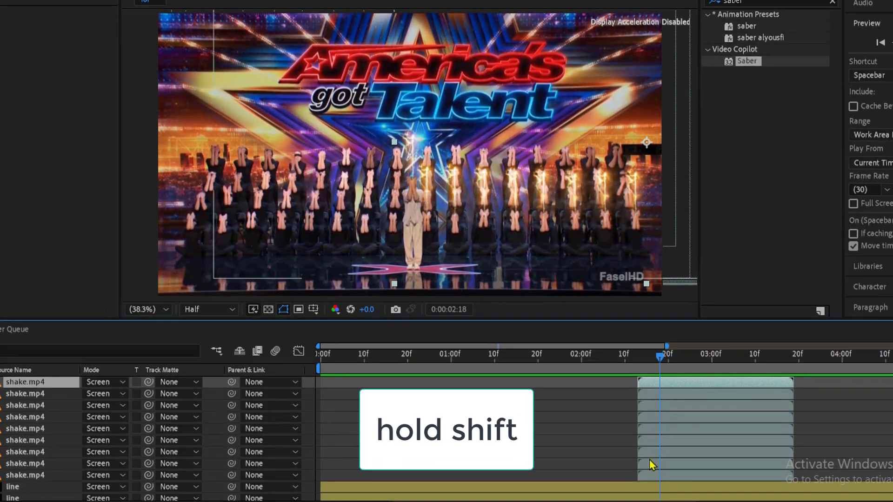
shift+click(652, 465)
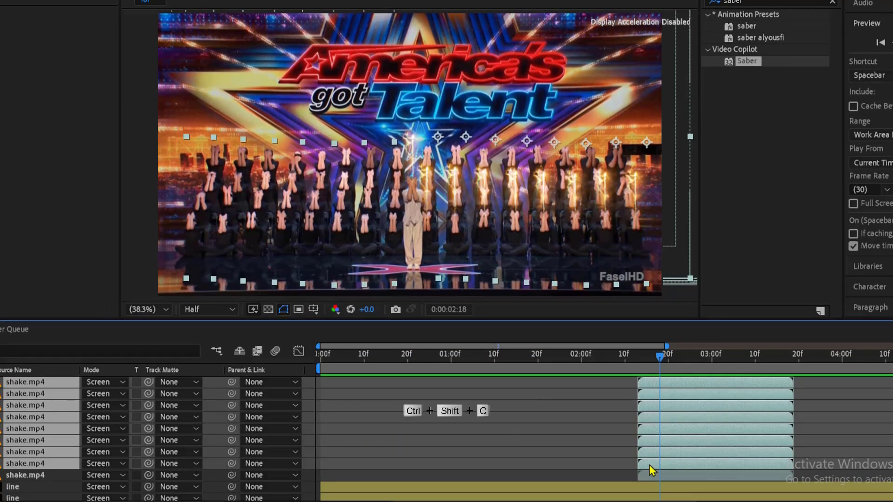
key(ctrl+shift+c)
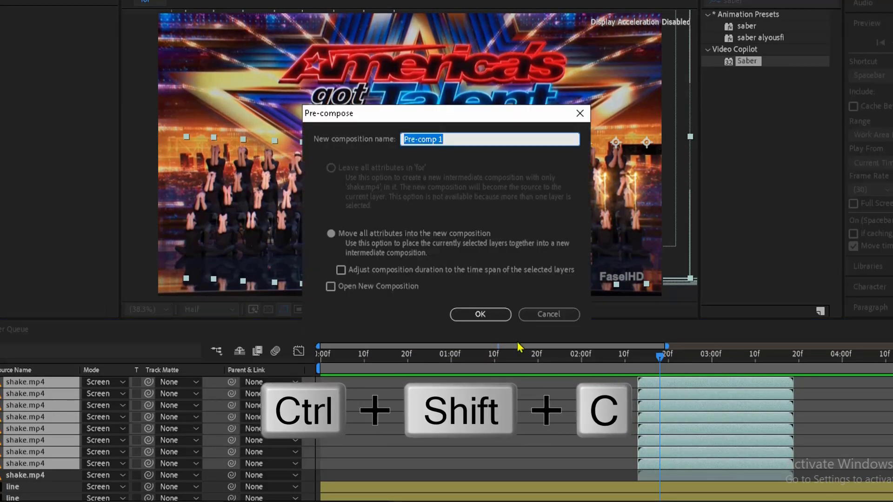
click(493, 318)
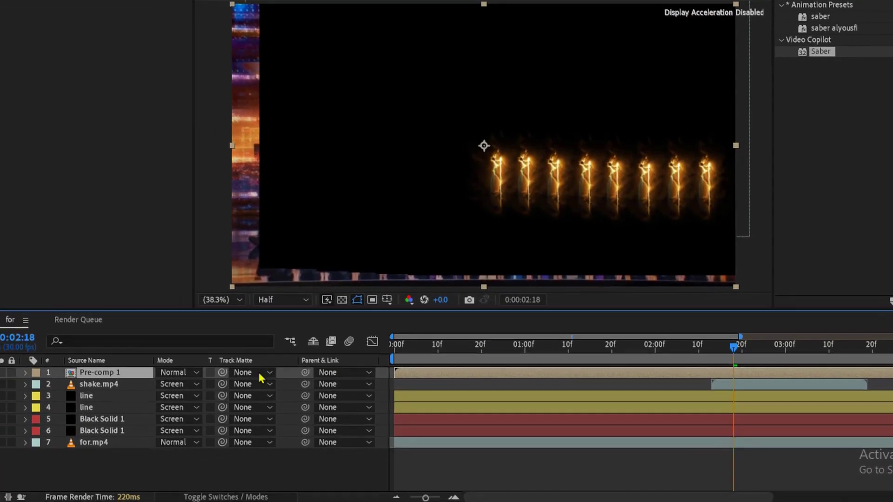
click(122, 381)
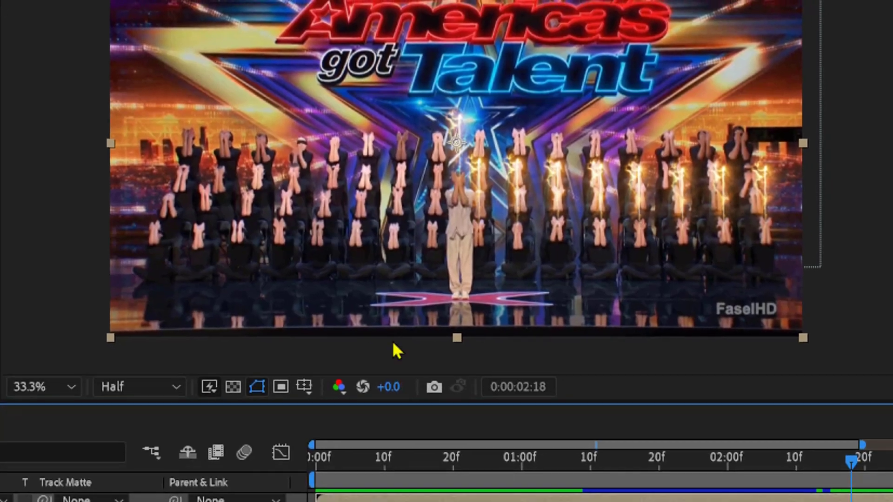
Duplicate Pre-comp 1, flip the copy horizontally to cover the left half of the crowd, and play back from the first frame
key(ctrl+d)
right_click(673, 444)
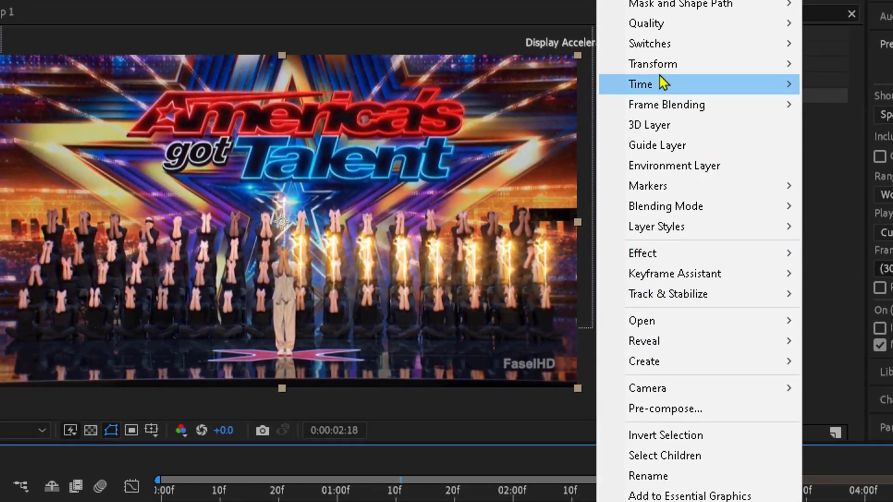
mouse_move(659, 73)
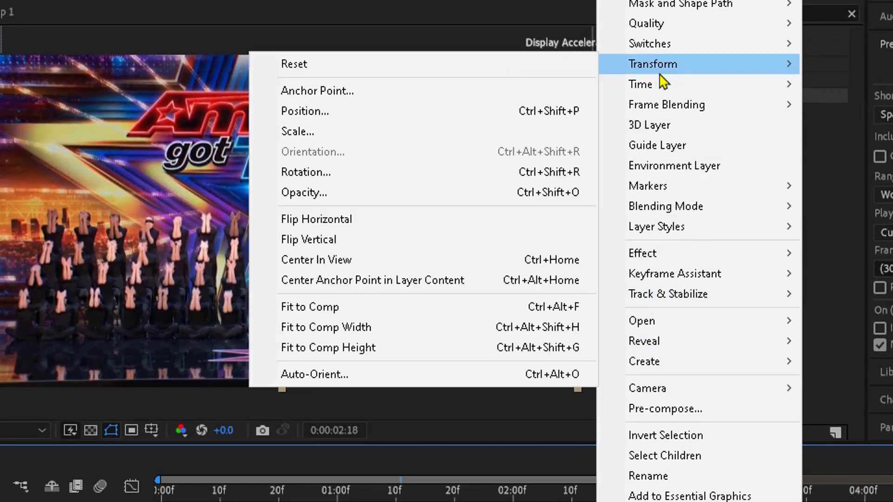
click(439, 218)
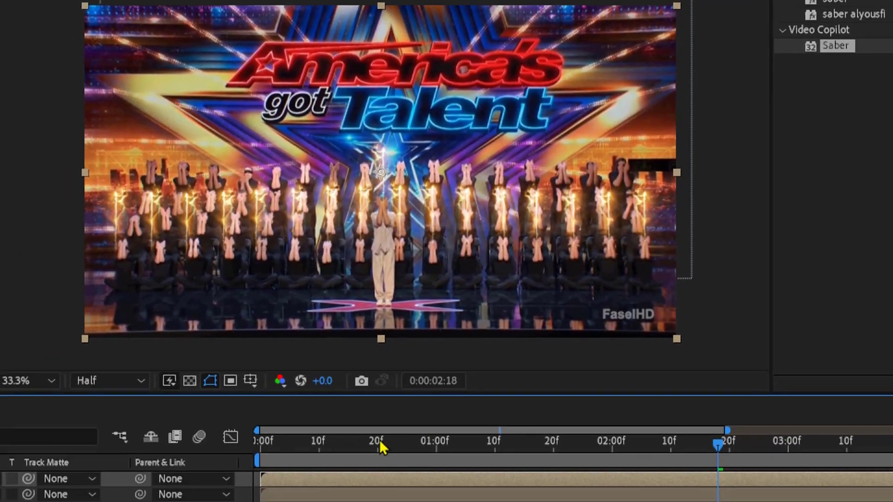
click(259, 444)
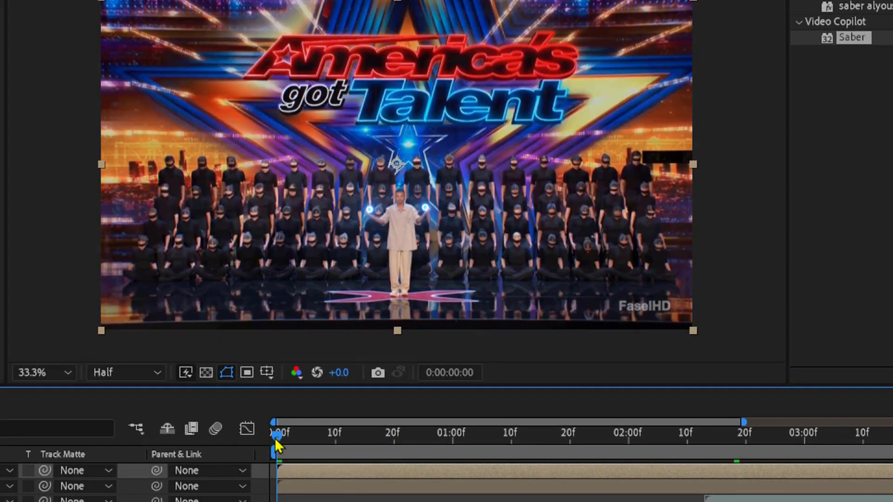
key(space)
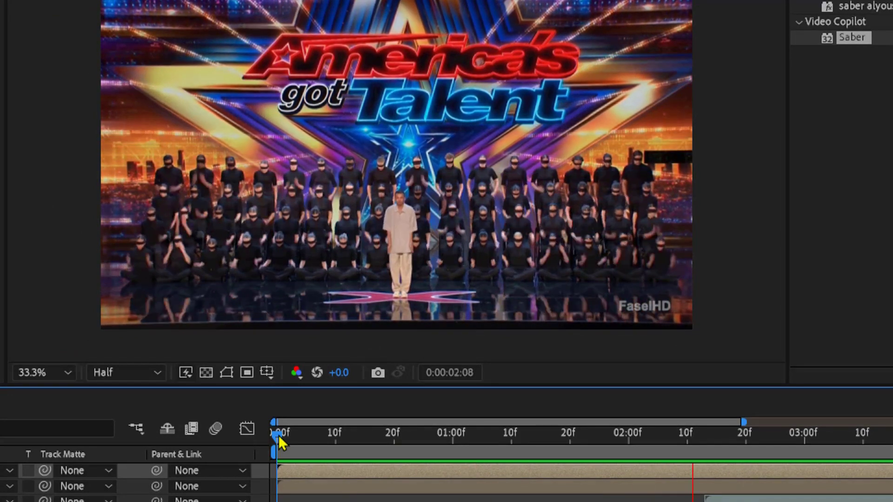
Add an adjustment layer above all layers, starting at about 0:00:02:11
drag(465, 416, 710, 406)
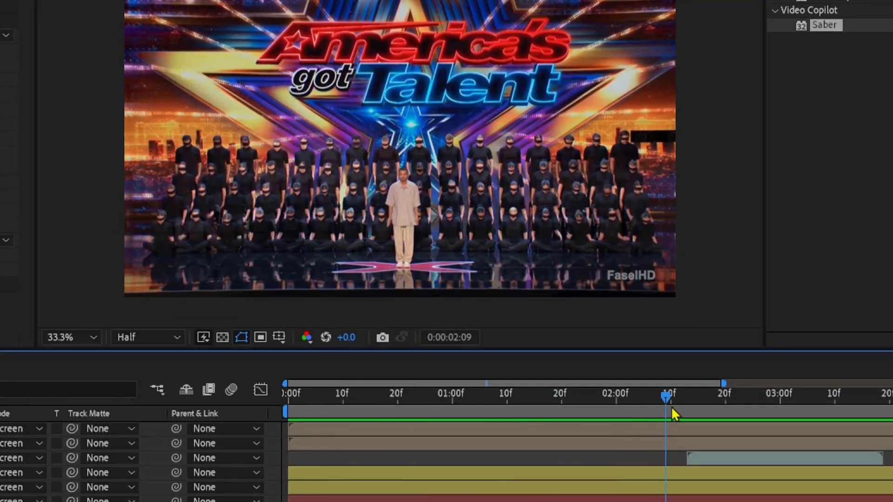
key(ctrl+alt+y)
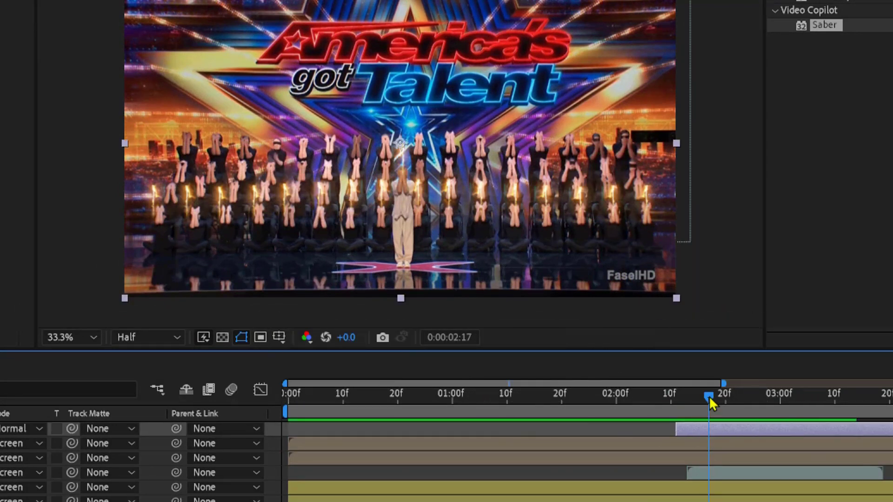
Split the adjustment layer at 0:00:02:21 and delete the part after the split
drag(709, 395, 731, 399)
key(ctrl+shift+d)
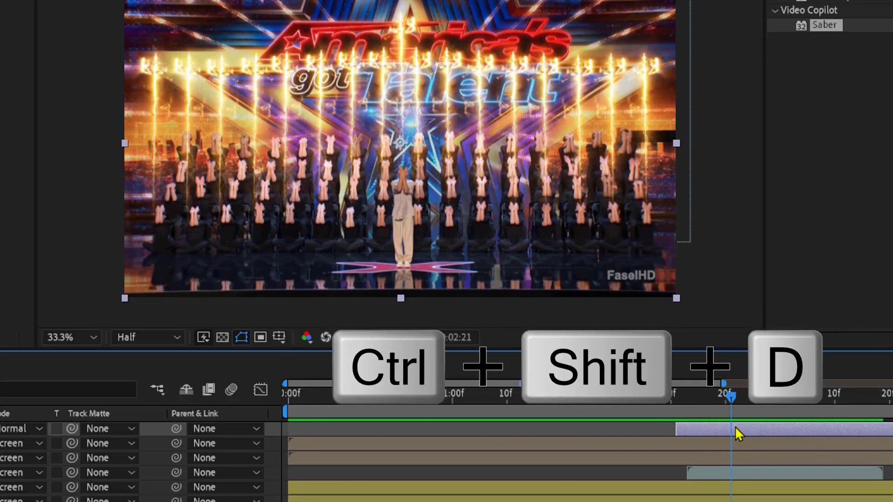
key(Delete)
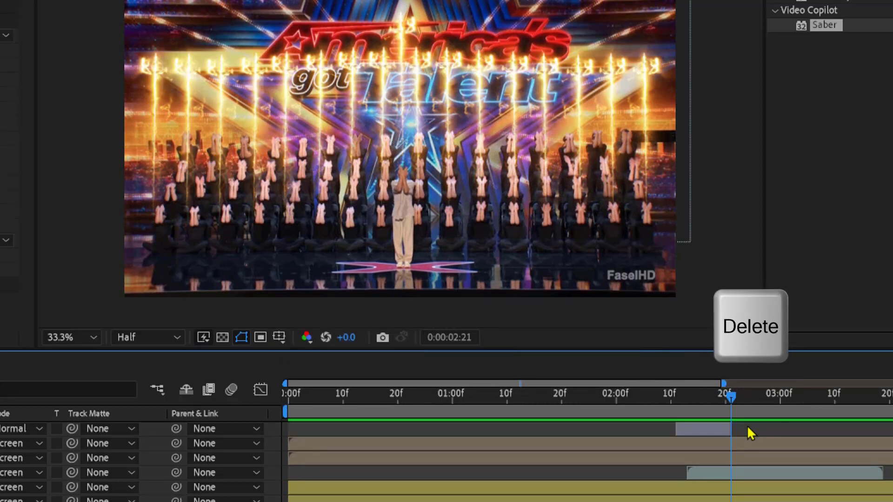
Apply the S_DissolveShake effect to the adjustment layer and set its Dissolve Percent to 5
drag(702, 403, 695, 404)
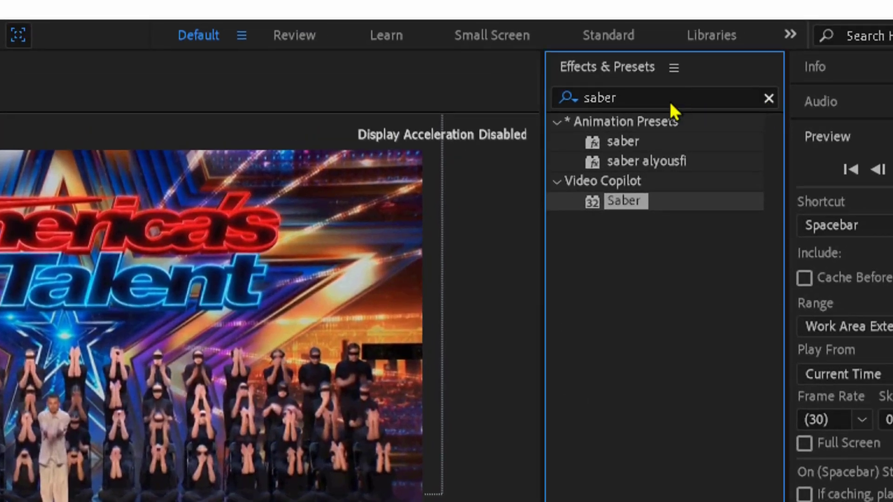
click(620, 98)
key(BackSpace)
text(shake)
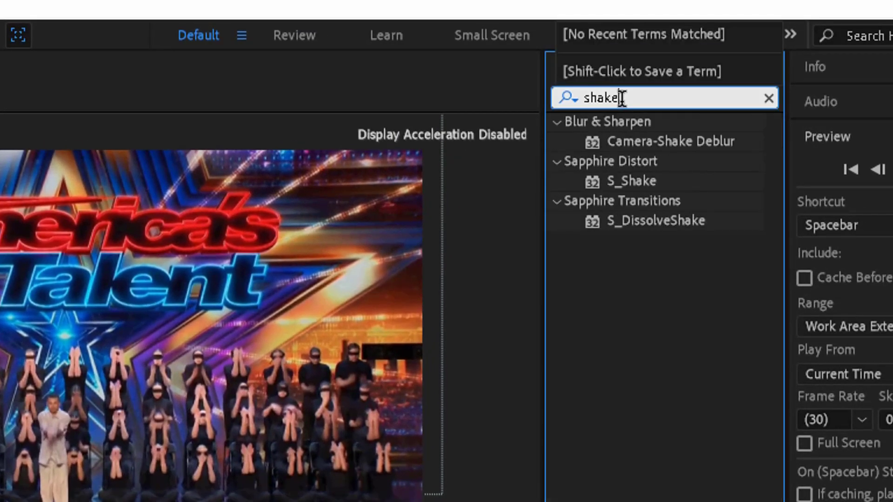
drag(642, 222, 531, 449)
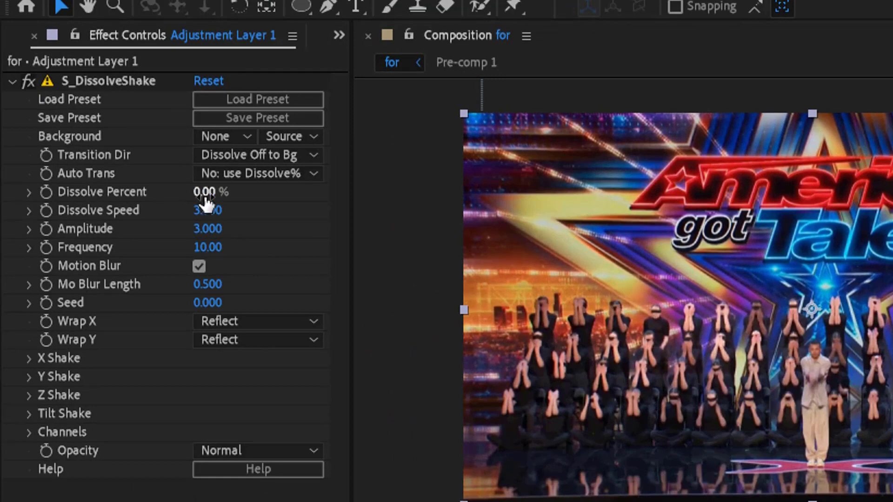
text(5)
key(Return)
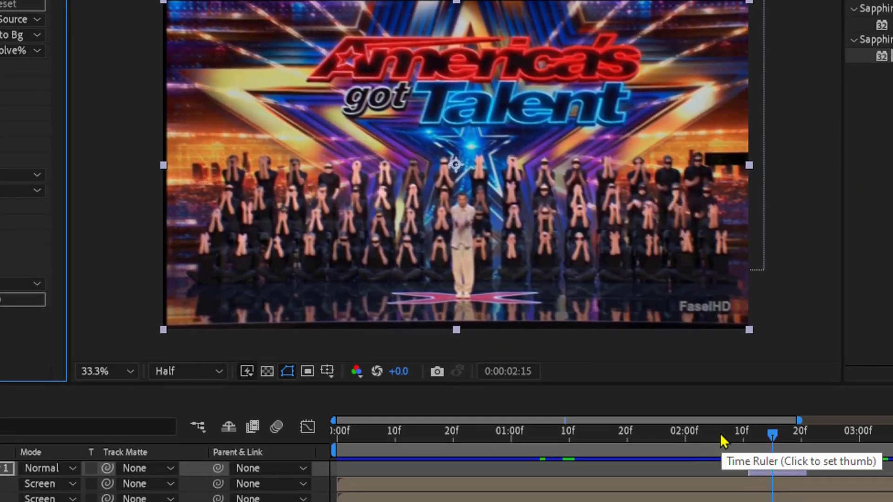
Shorten the adjustment layer and shift it to span about 0:00:02:14 to 0:00:02:20, playing back to check the shake timing
click(737, 435)
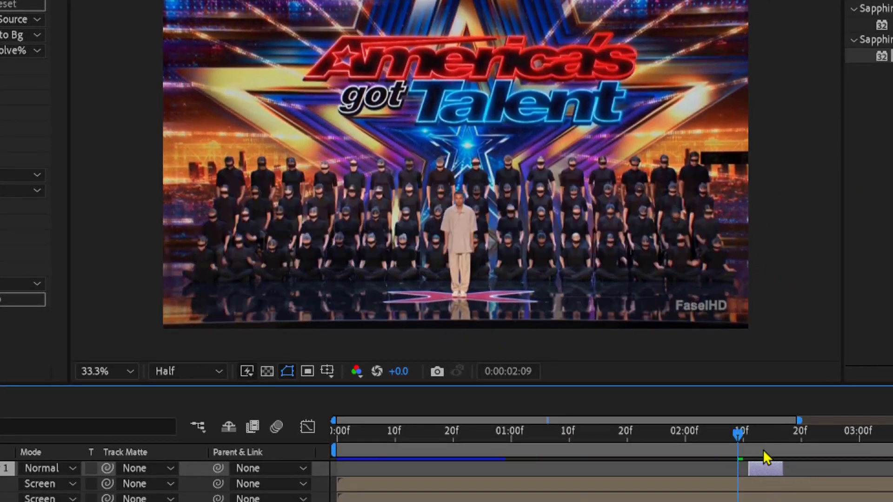
key(space)
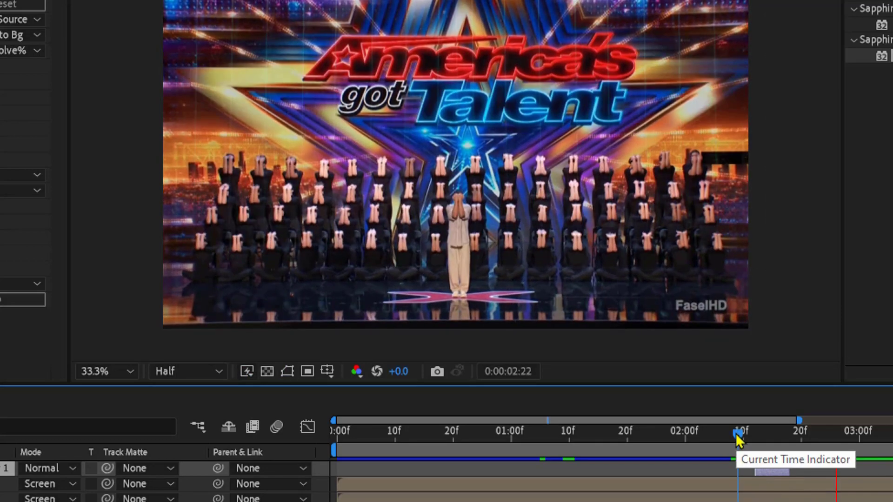
drag(767, 438, 785, 468)
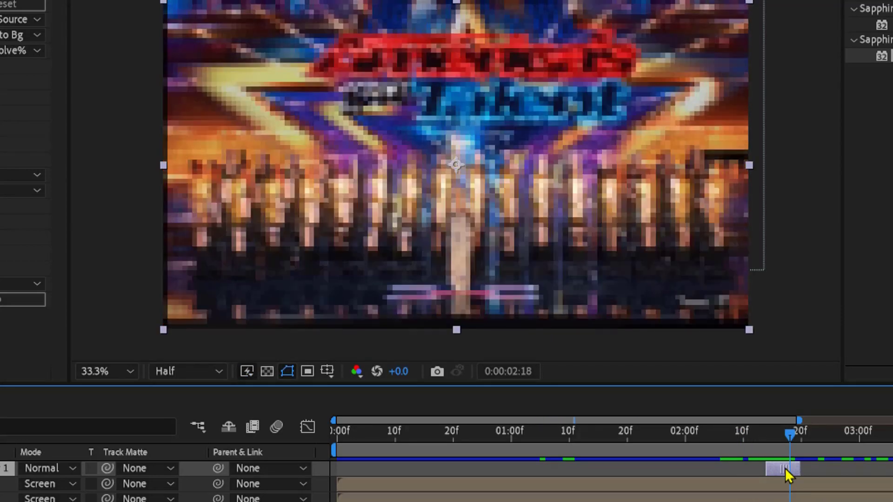
click(751, 440)
key(space)
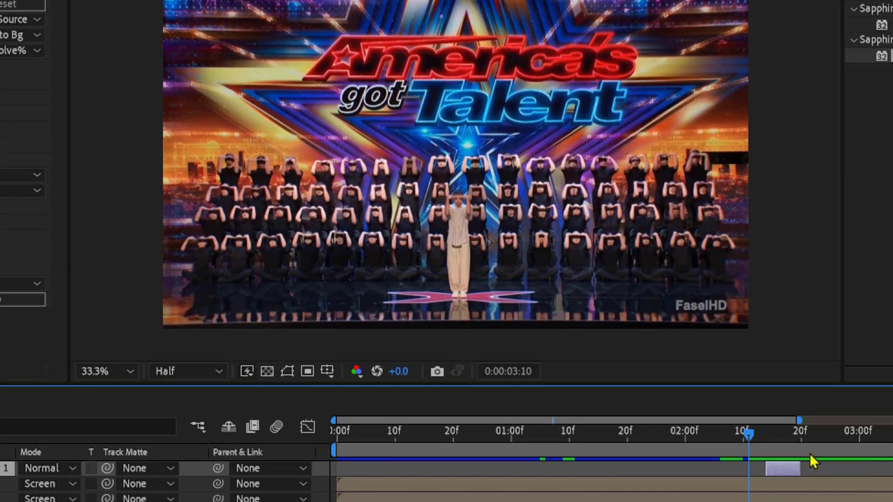
Apply Motion Tile to for.mp4 with Mirror Edges on, Output Width 460 and Output Height 420, and return to the first frame
click(784, 437)
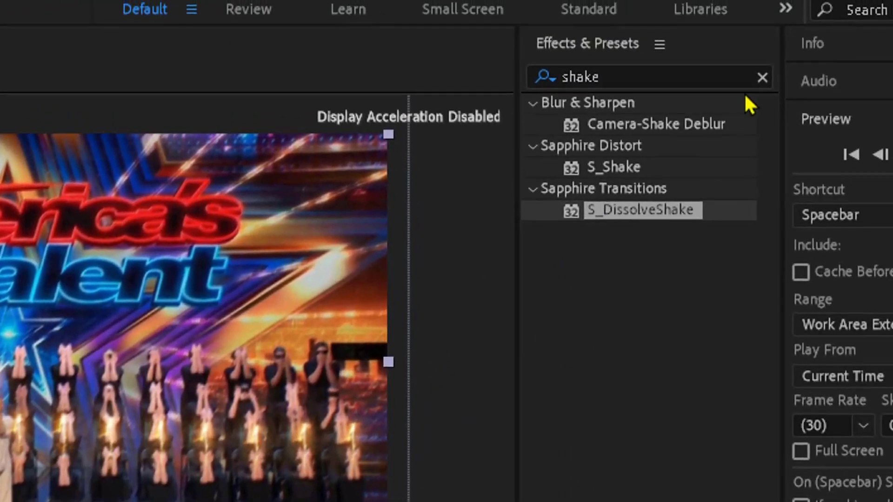
click(761, 78)
click(684, 77)
text(tile)
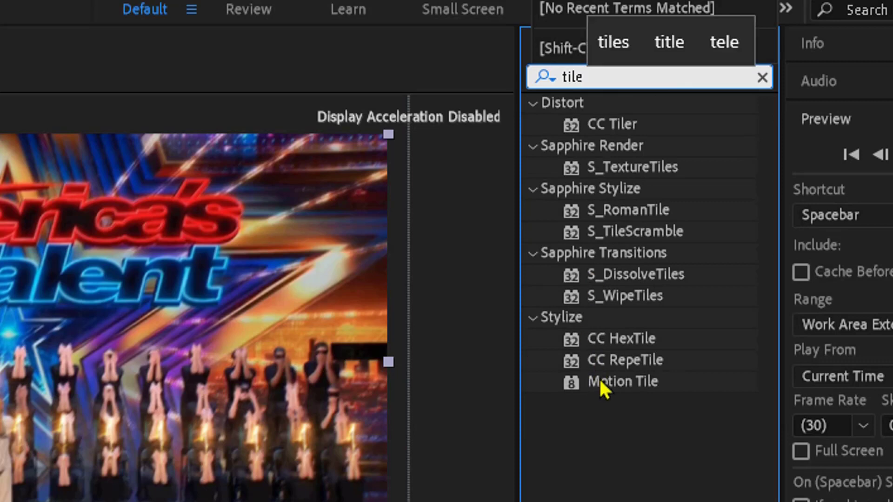
click(600, 381)
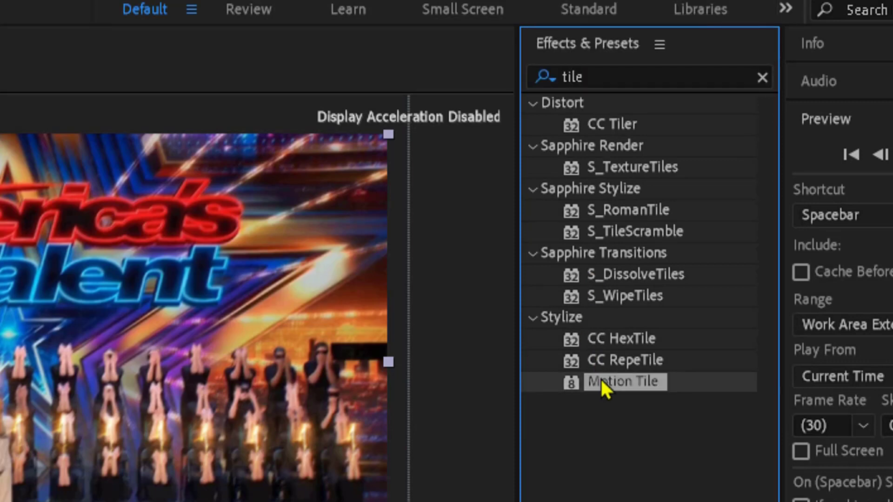
drag(601, 379, 362, 501)
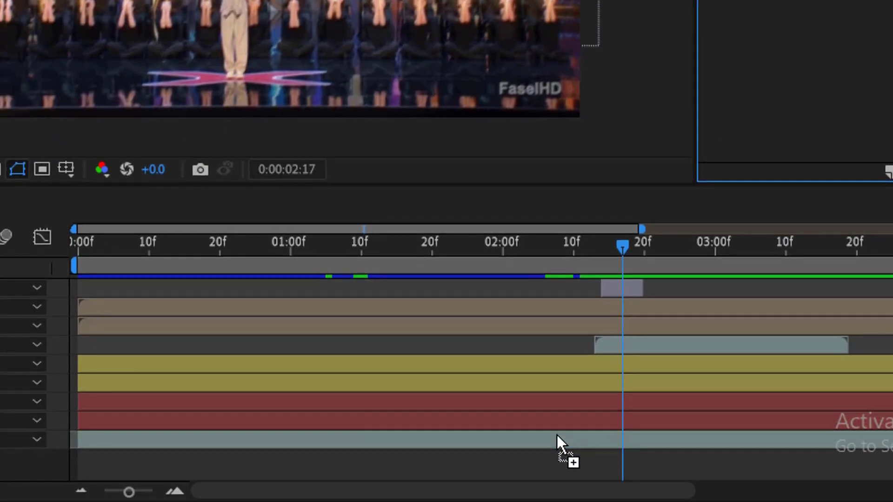
drag(557, 435, 557, 435)
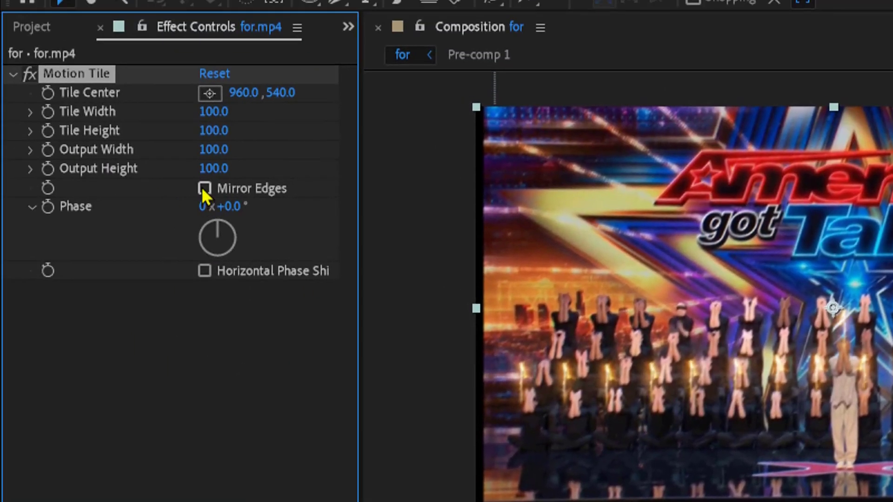
click(204, 189)
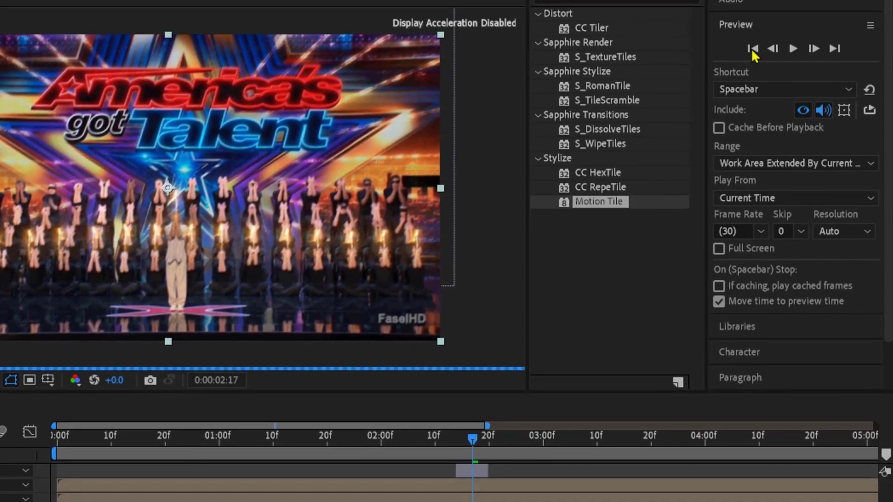
click(752, 52)
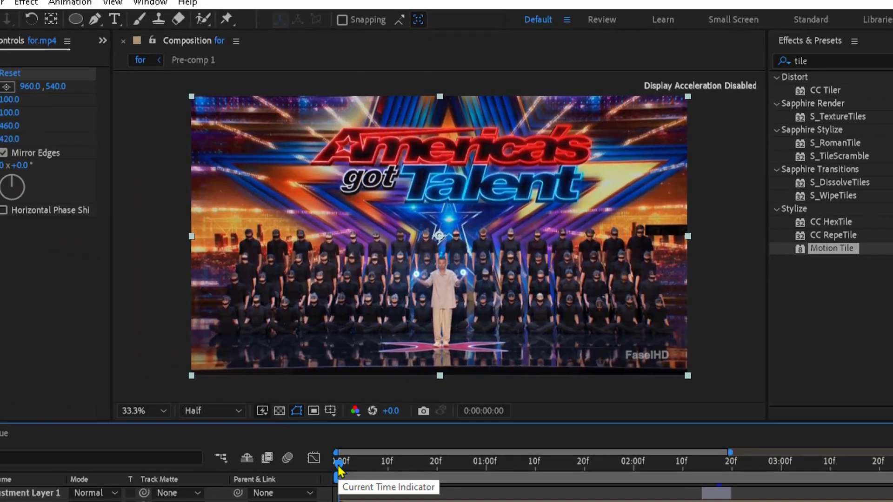